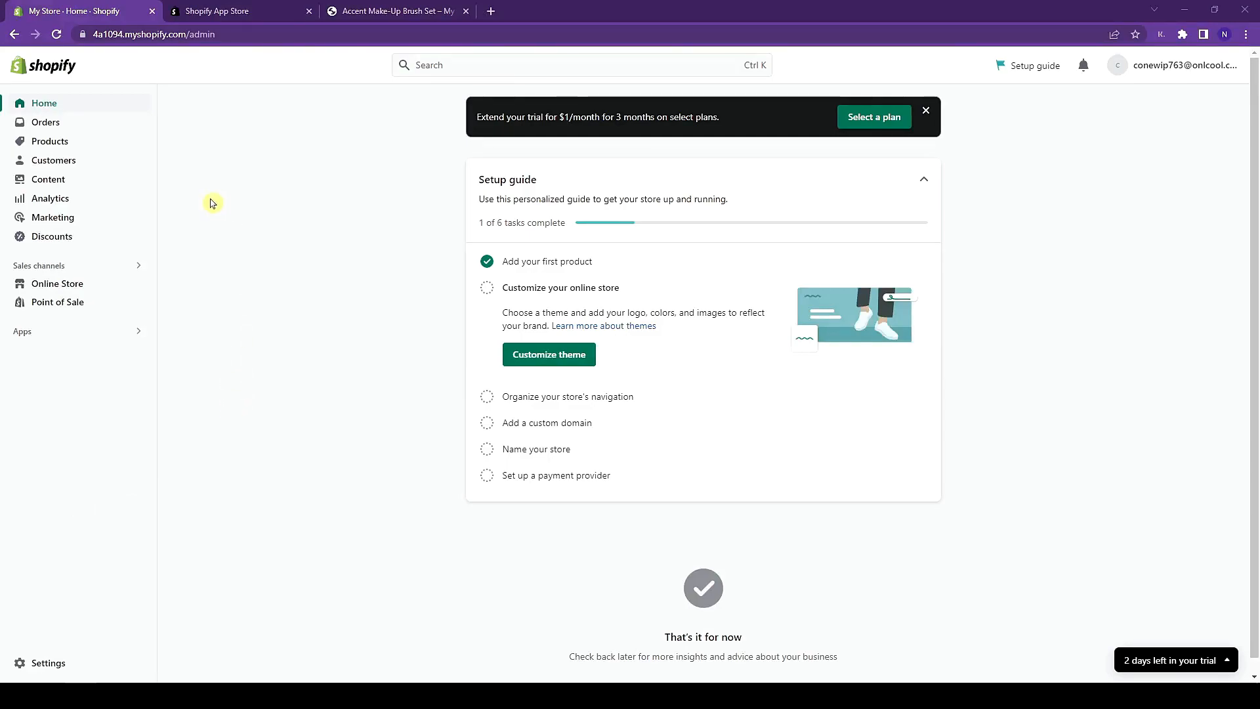
- Show the Products list with the five active beauty products, each stocked at 500
left_click(46, 140)
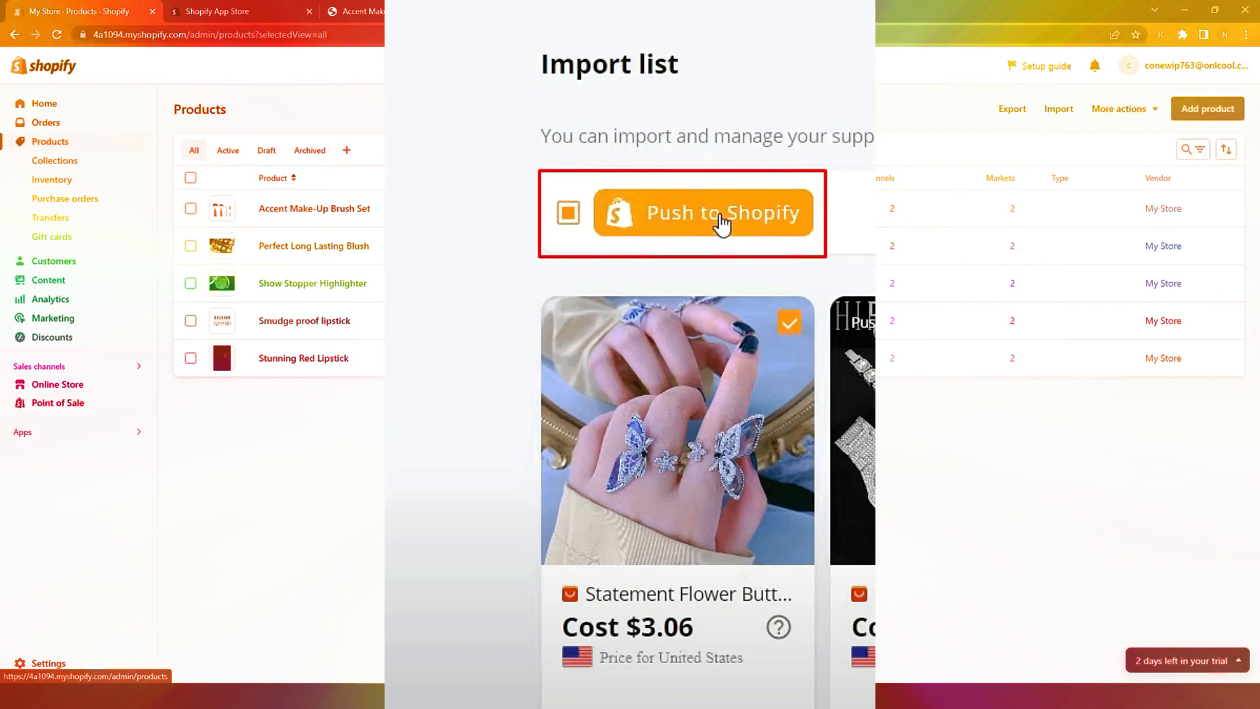
left_click(722, 223)
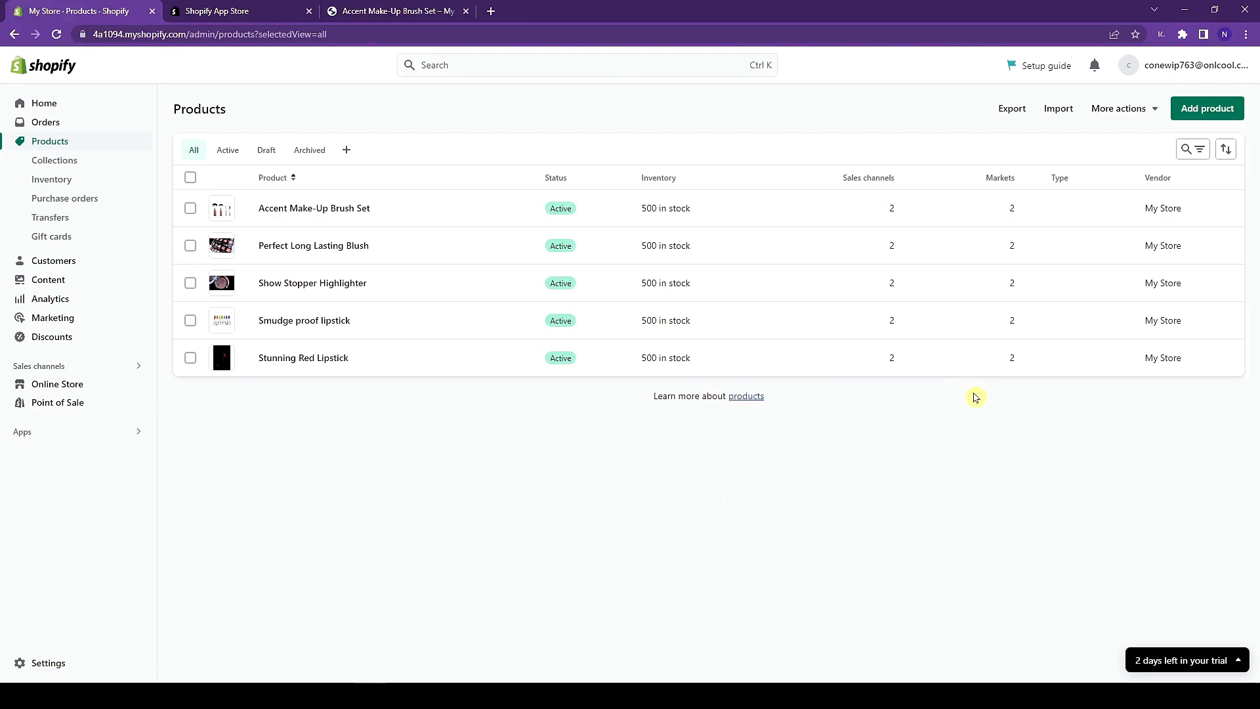
- Start a new product titled Waterproof High Lash Mascara, pasting the name into the description too
left_click(1195, 117)
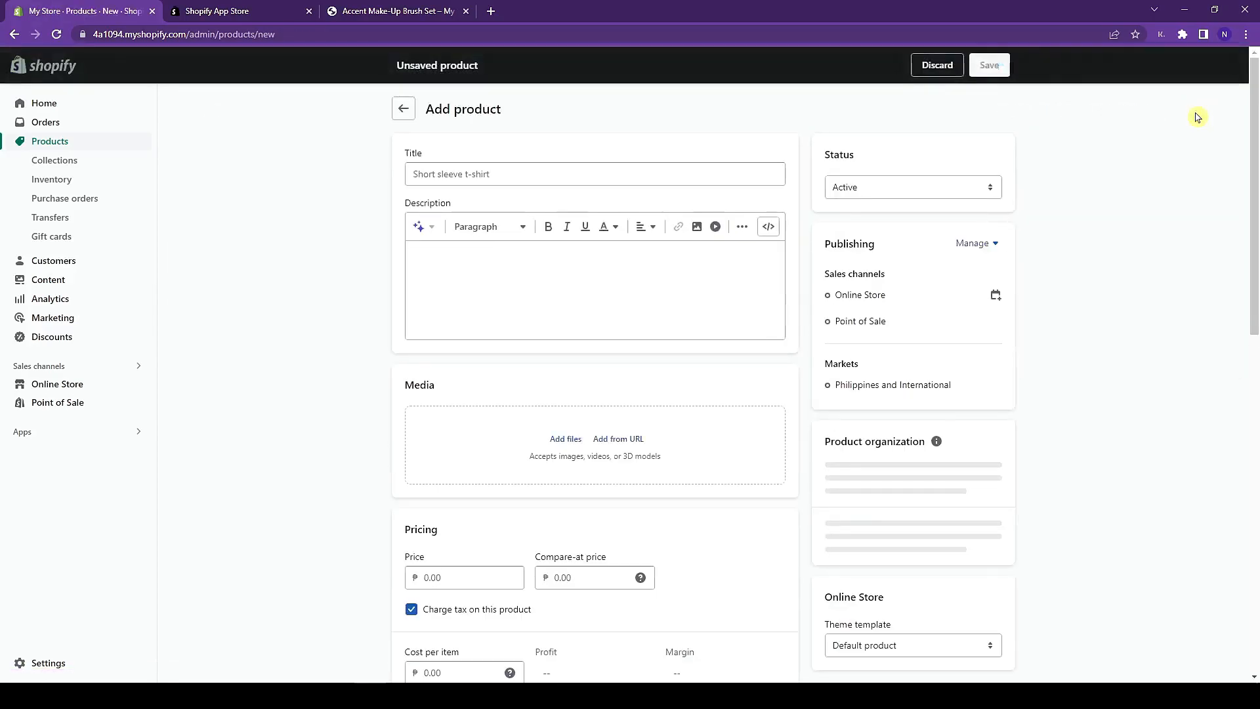
left_click(652, 176)
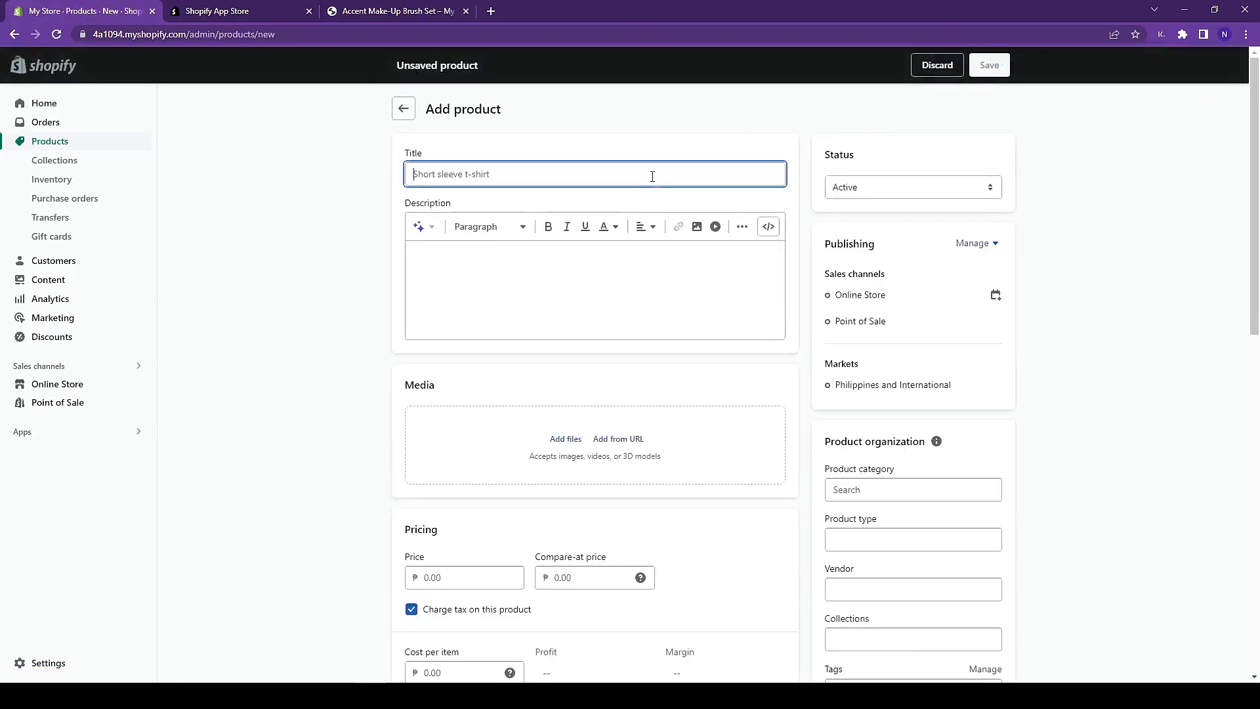
left_click(658, 295)
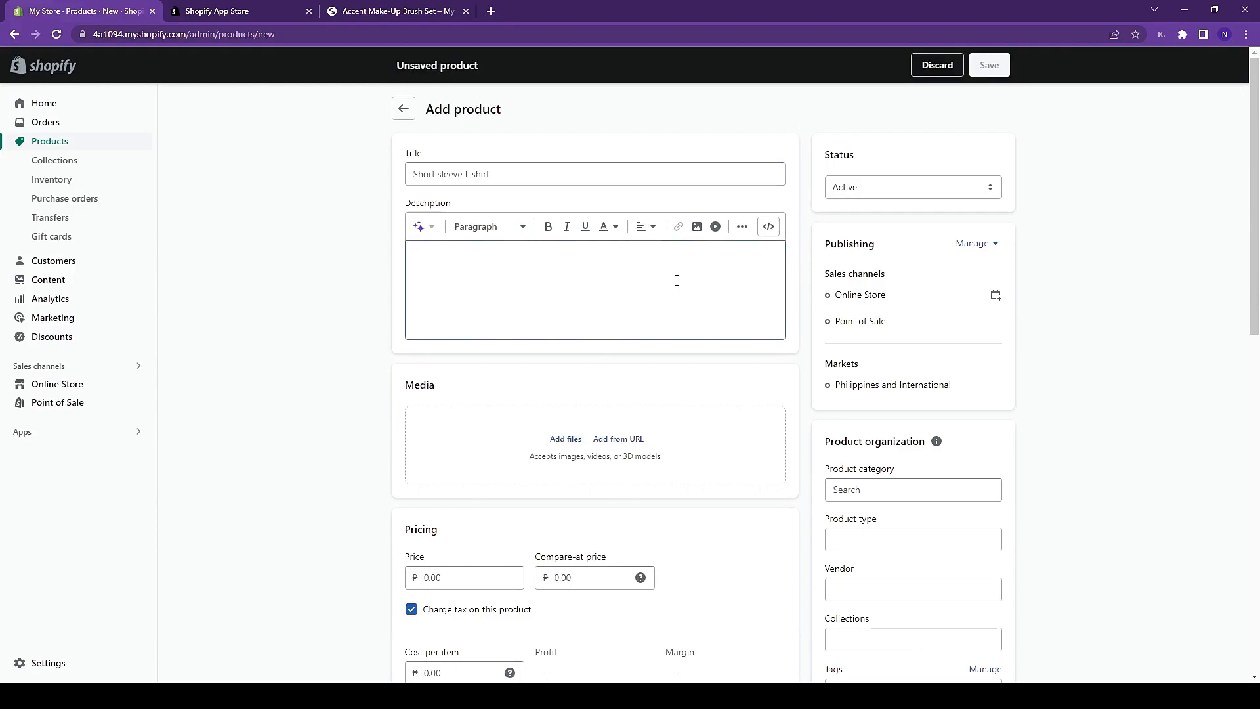
scroll(676, 280, "down", 2)
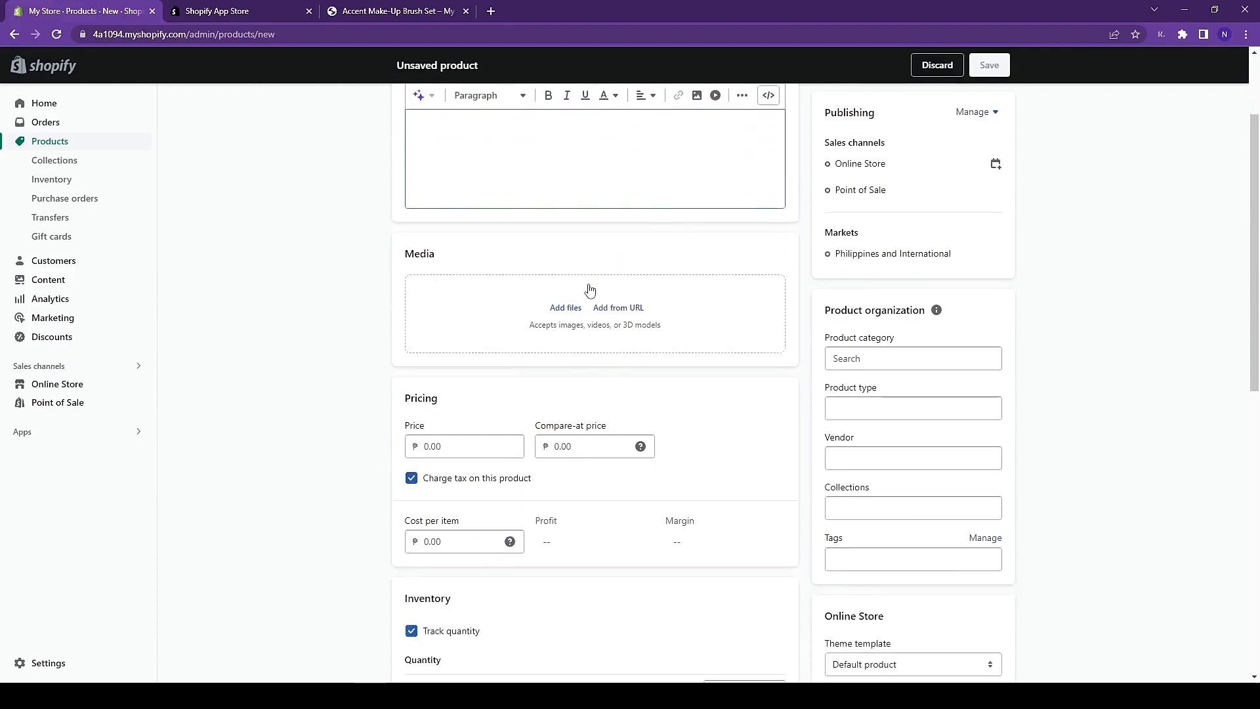
scroll(754, 274, "down", 3)
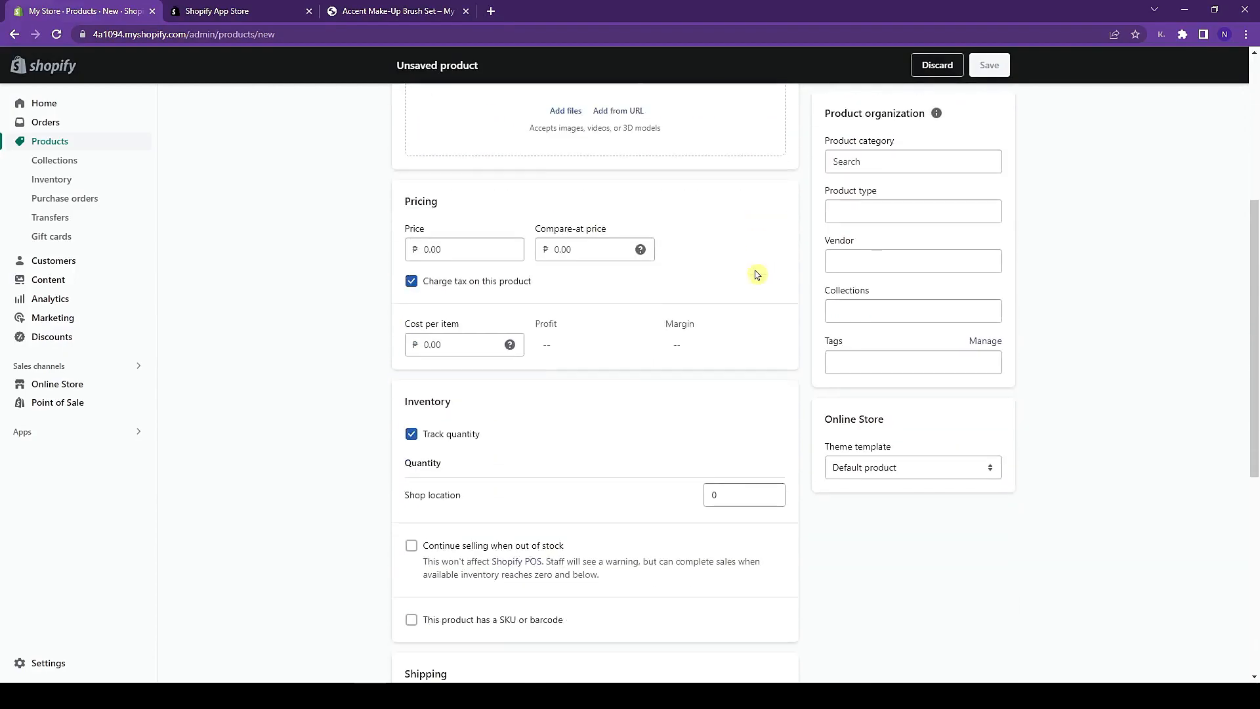
scroll(627, 429, "down", 6)
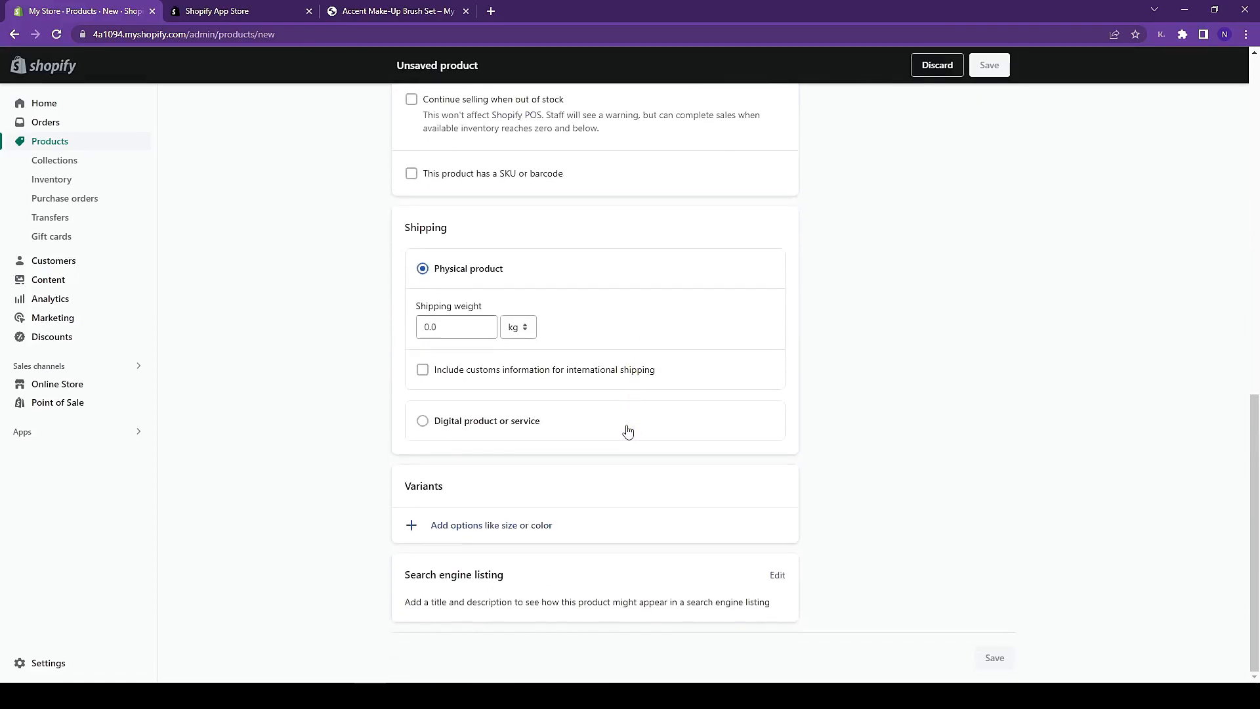
scroll(628, 429, "up", 6)
scroll(628, 430, "up", 6)
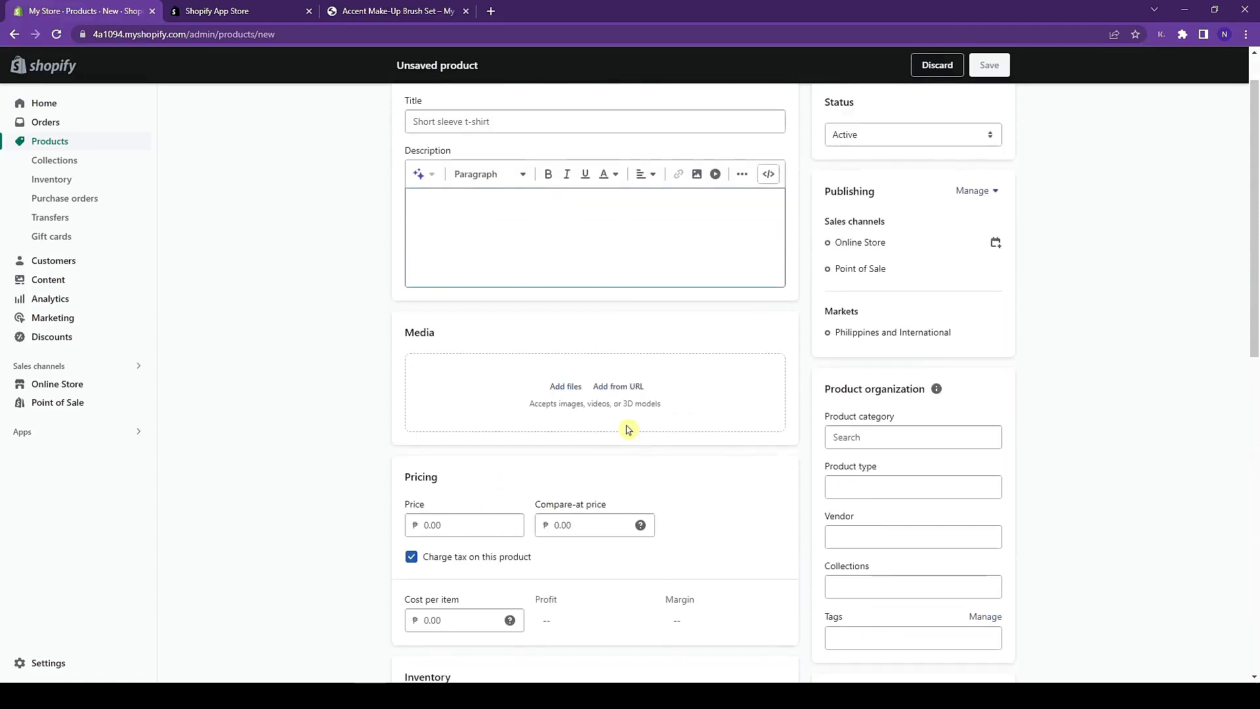
left_click(552, 169)
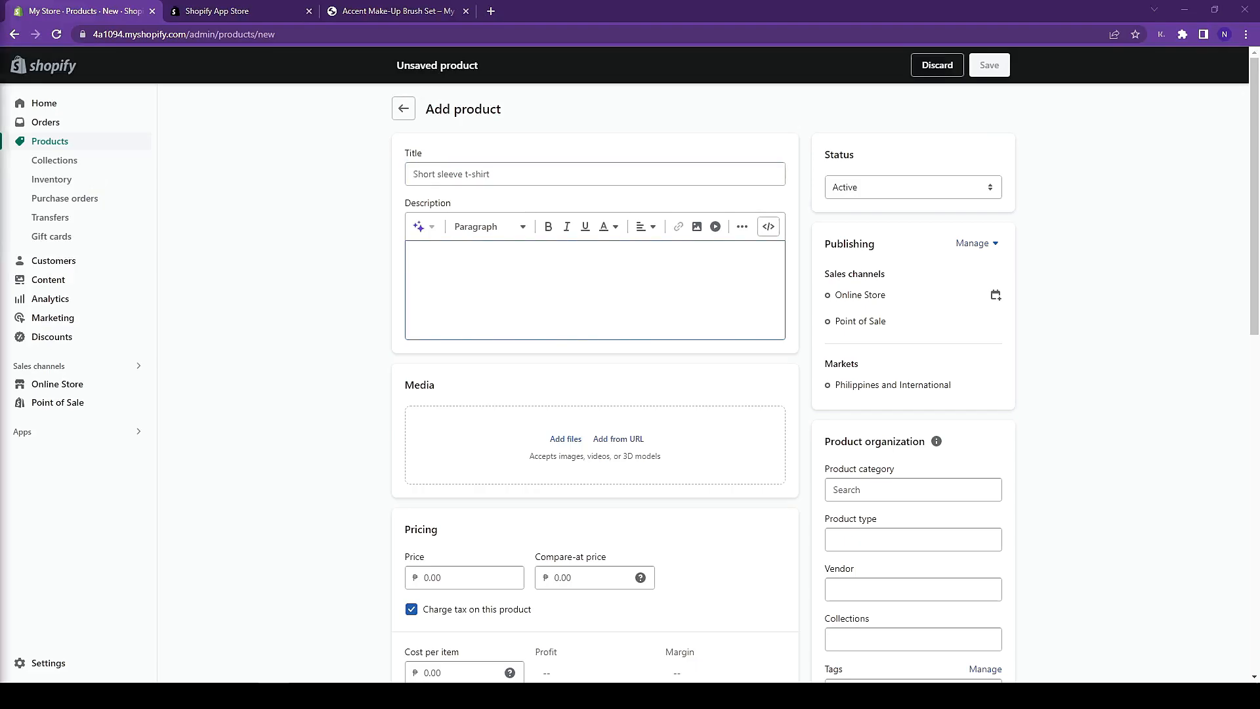
left_click(571, 164)
type("Waterproof High Lash Mascara")
left_click(526, 262)
type("Waterproof High Lash Mascara")
- Upload the mascara image to the product media and set the price to 159
left_click(550, 438)
left_click(58, 122)
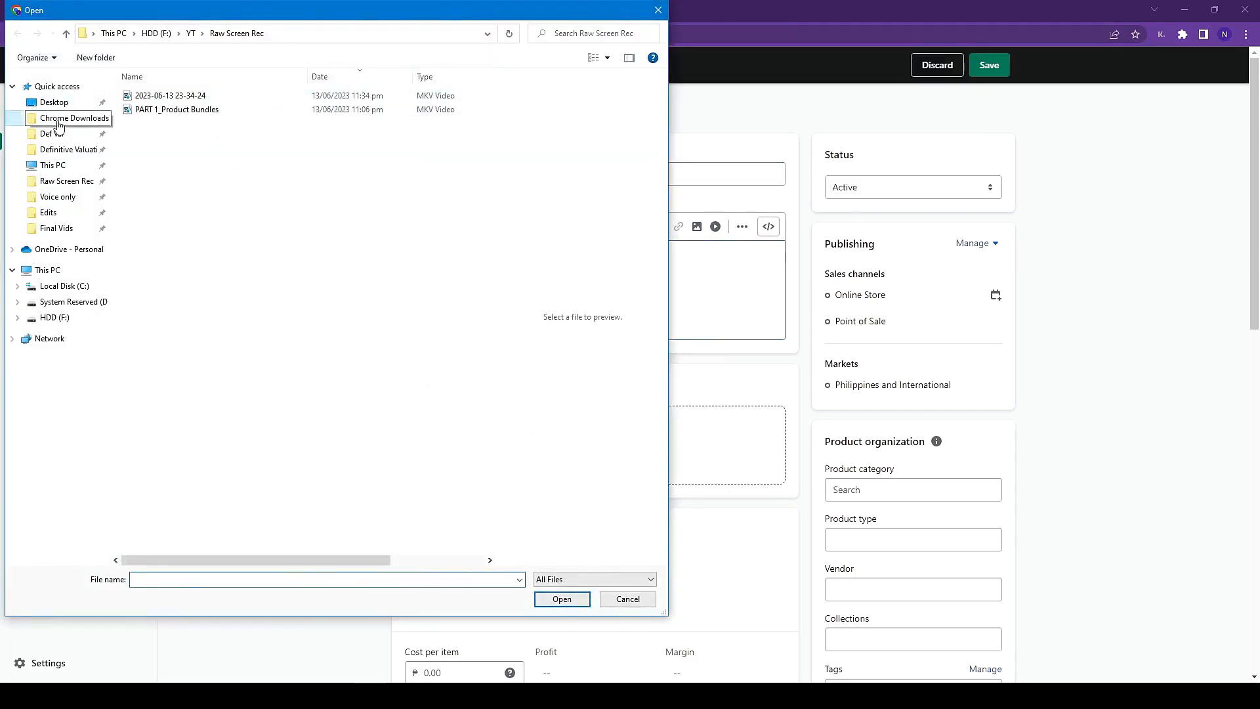
double_click(294, 87)
scroll(225, 298, "down", 4)
left_click(435, 419)
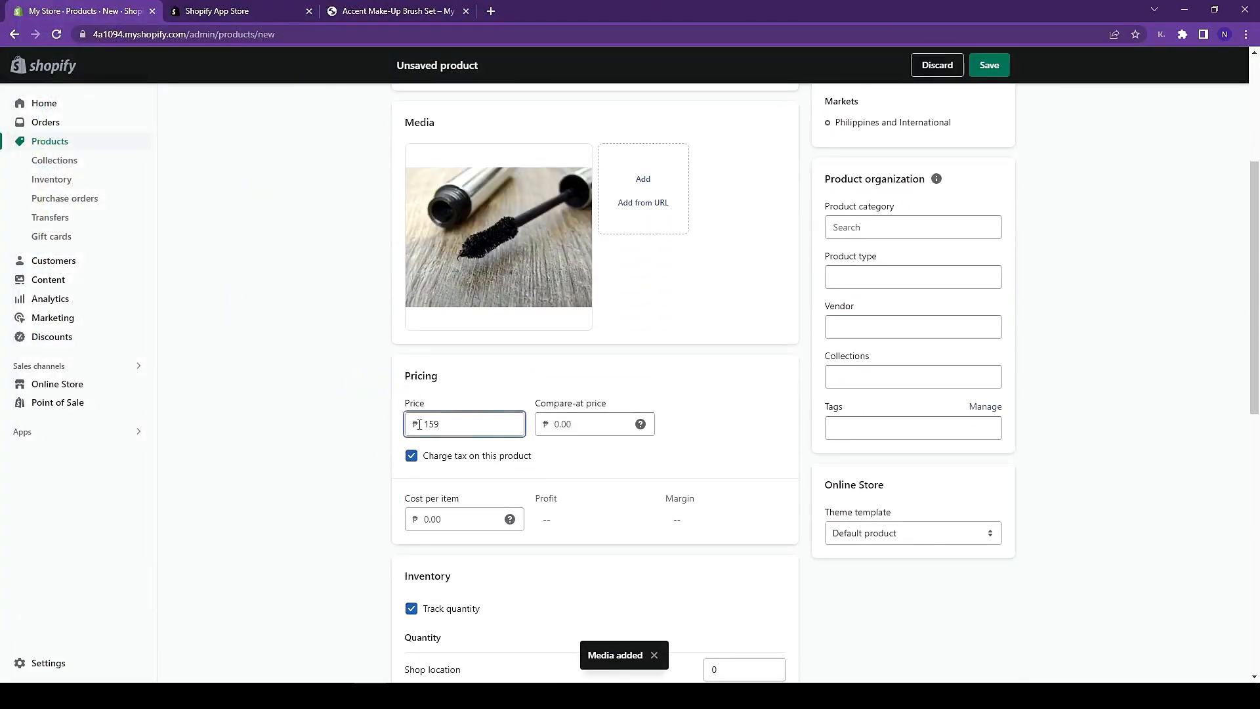
- Set stock quantity to 500 and shipping weight to 0.1 kg, then save the product
scroll(577, 453, "down", 3)
double_click(739, 477)
type("50")
scroll(889, 501, "down", 7)
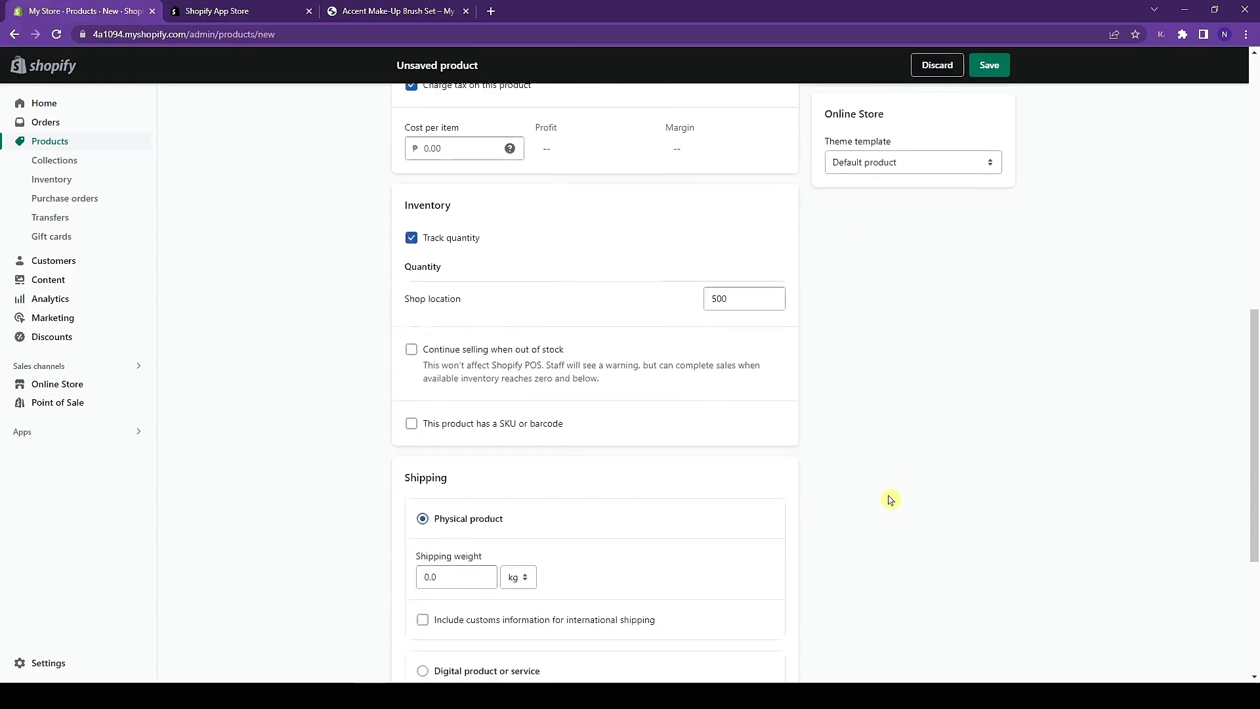
left_click(497, 301)
type("1")
left_click(888, 334)
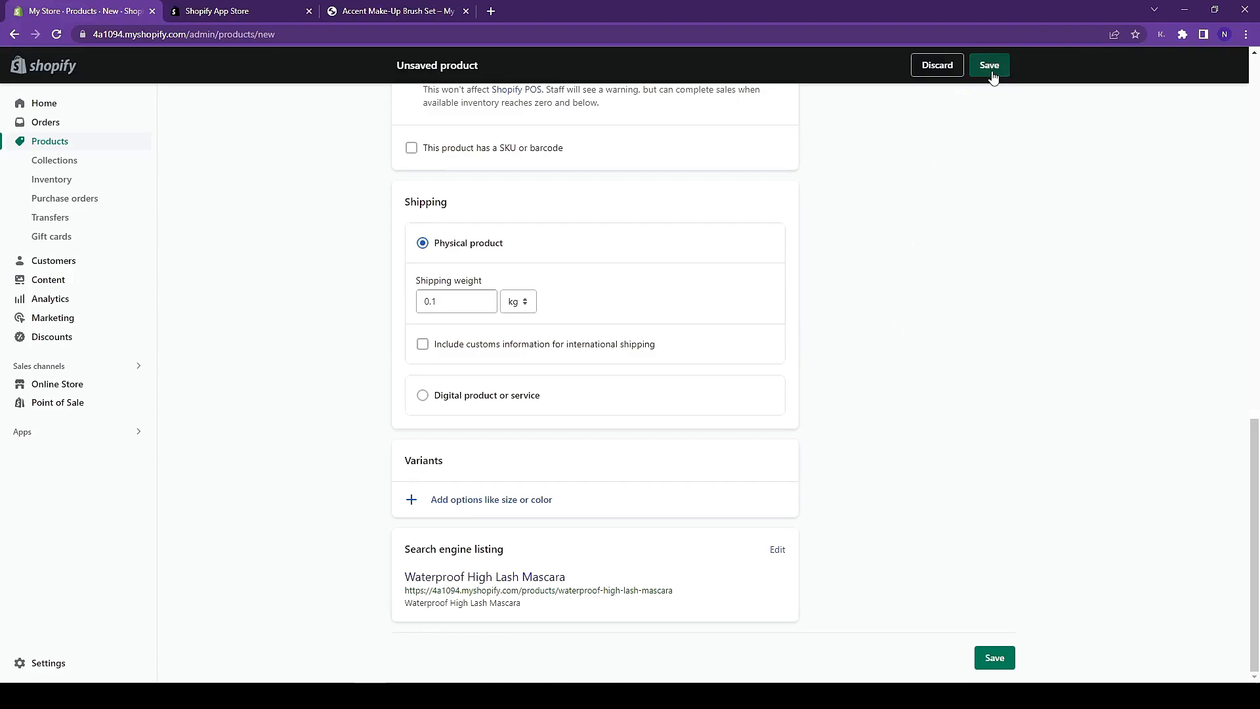
left_click(989, 65)
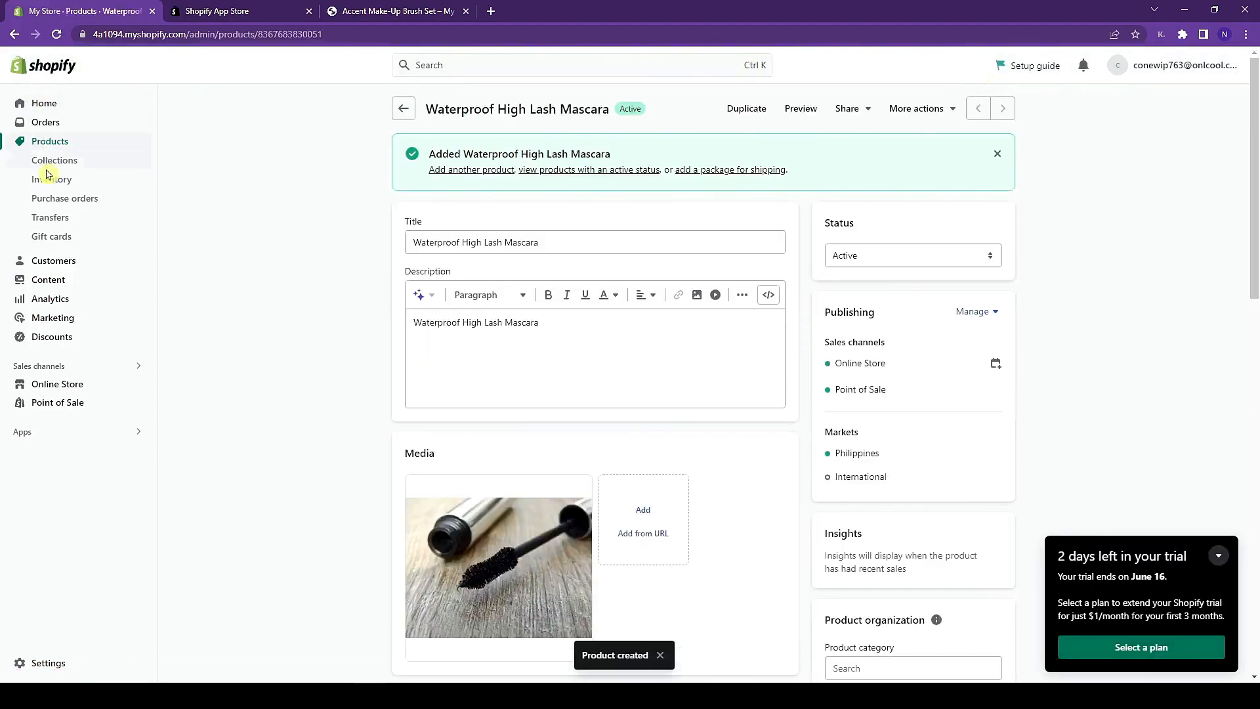
- Return to Products, now showing six items with the mascara, and search installed apps for Bundler
left_click(50, 141)
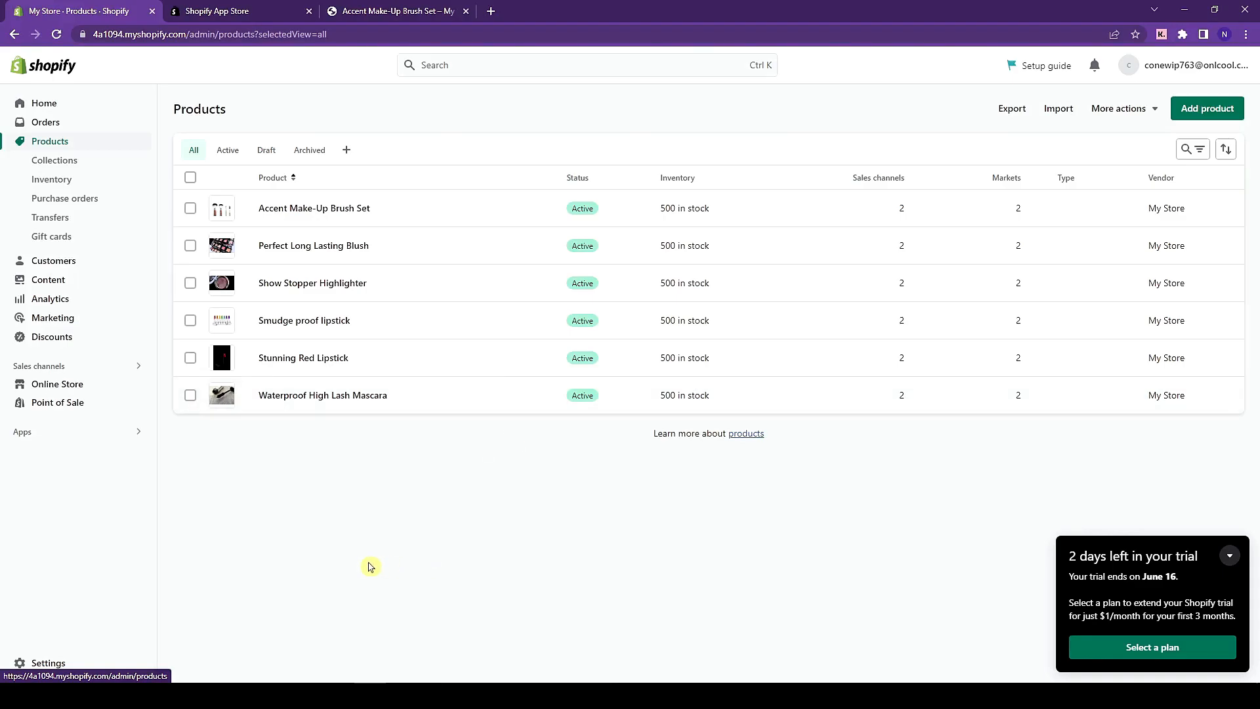
left_click(44, 431)
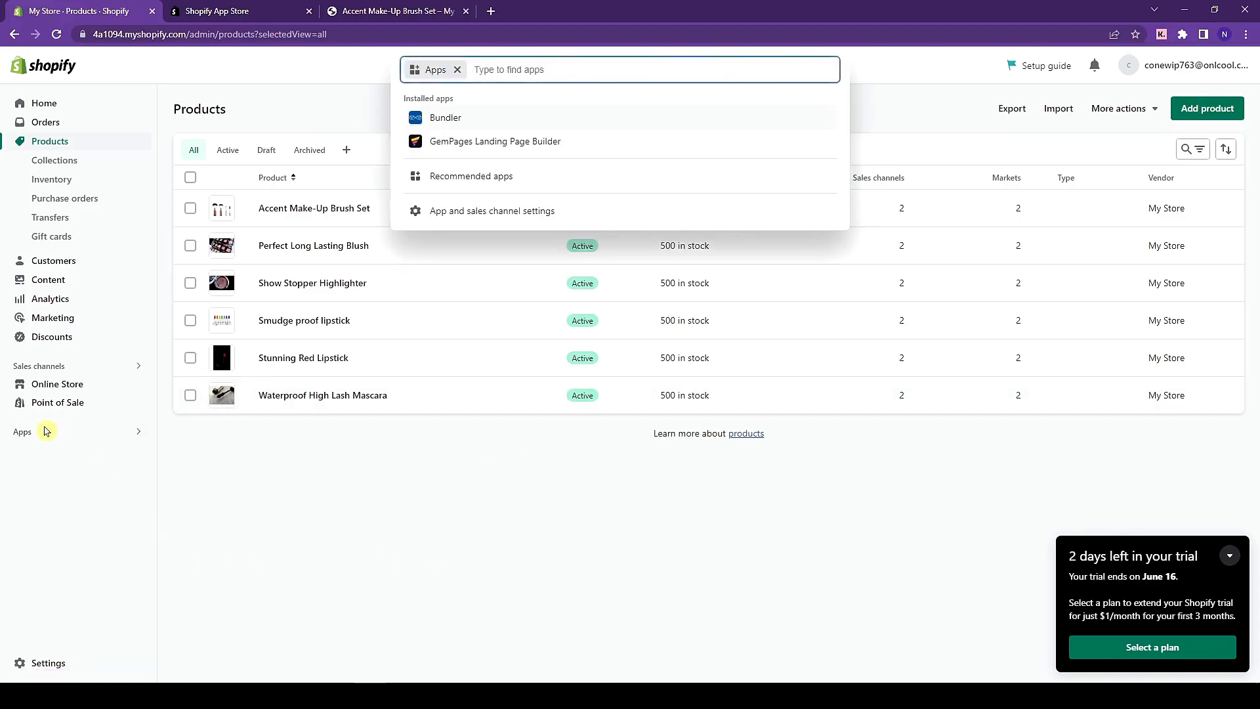
type("bUNDLER")
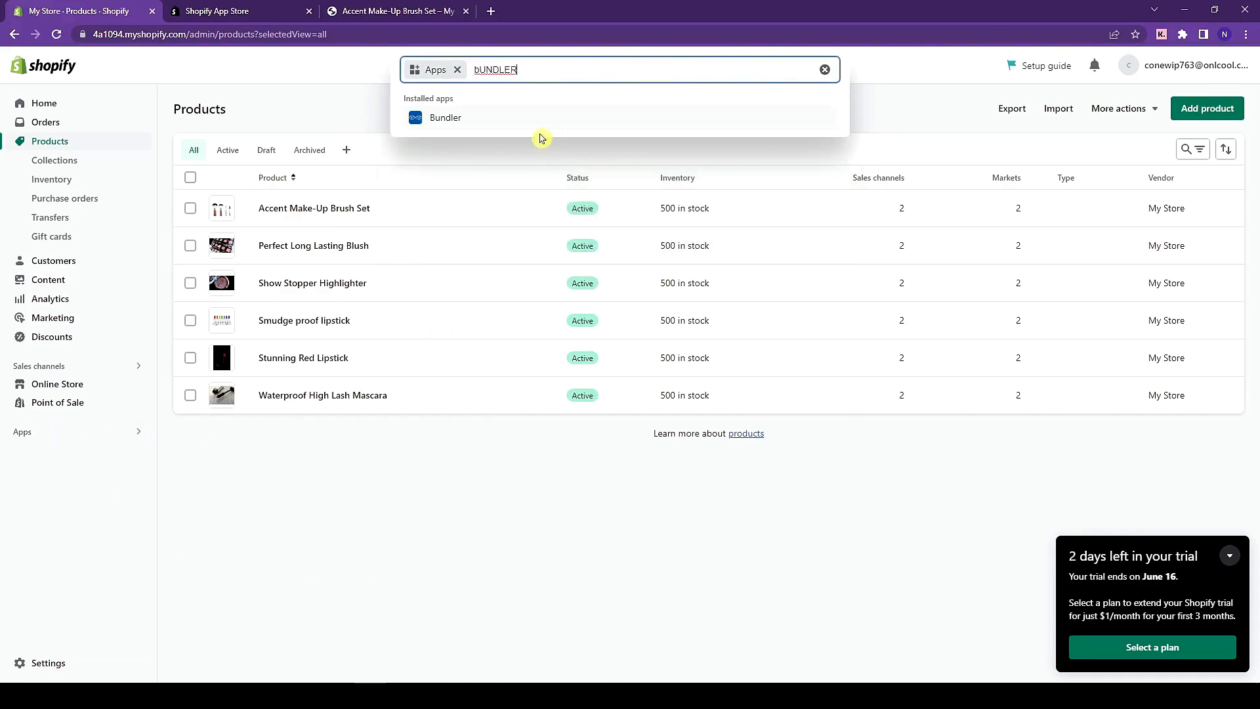
- In the Shopify App Store, search 'Bundler' and open the Bundler - Product Bundles listing
left_click(281, 6)
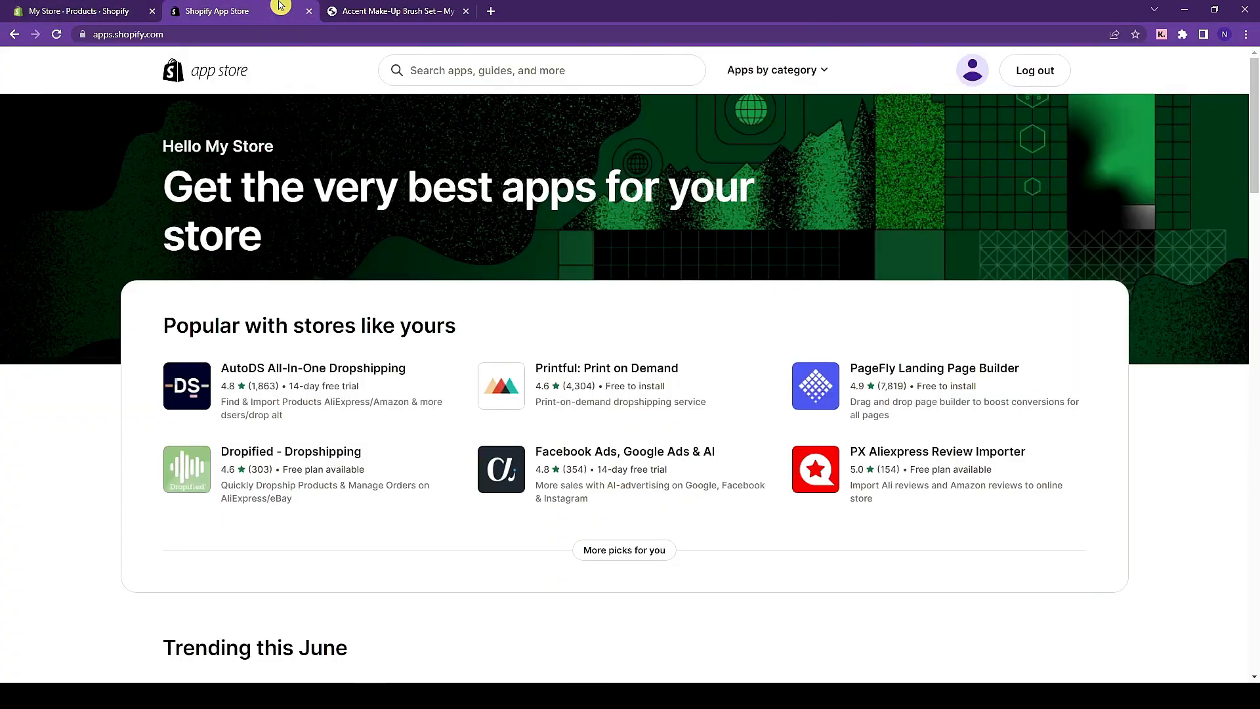
type("Bundler")
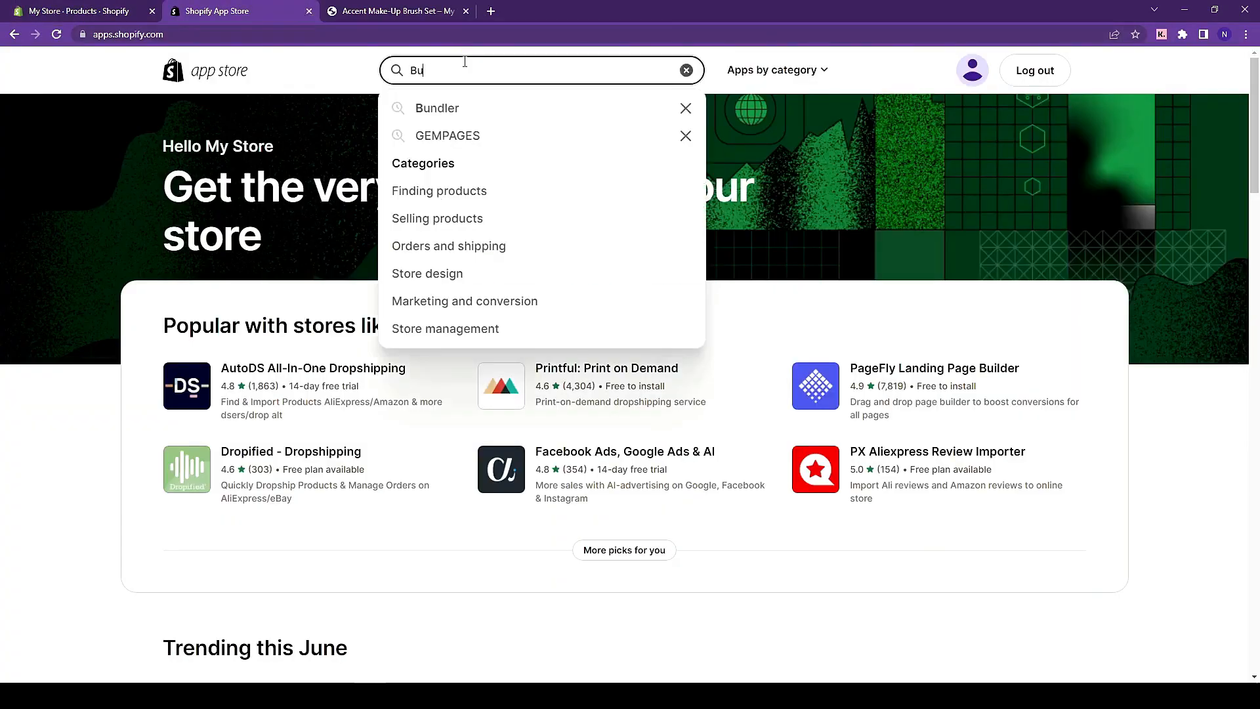
key("Return")
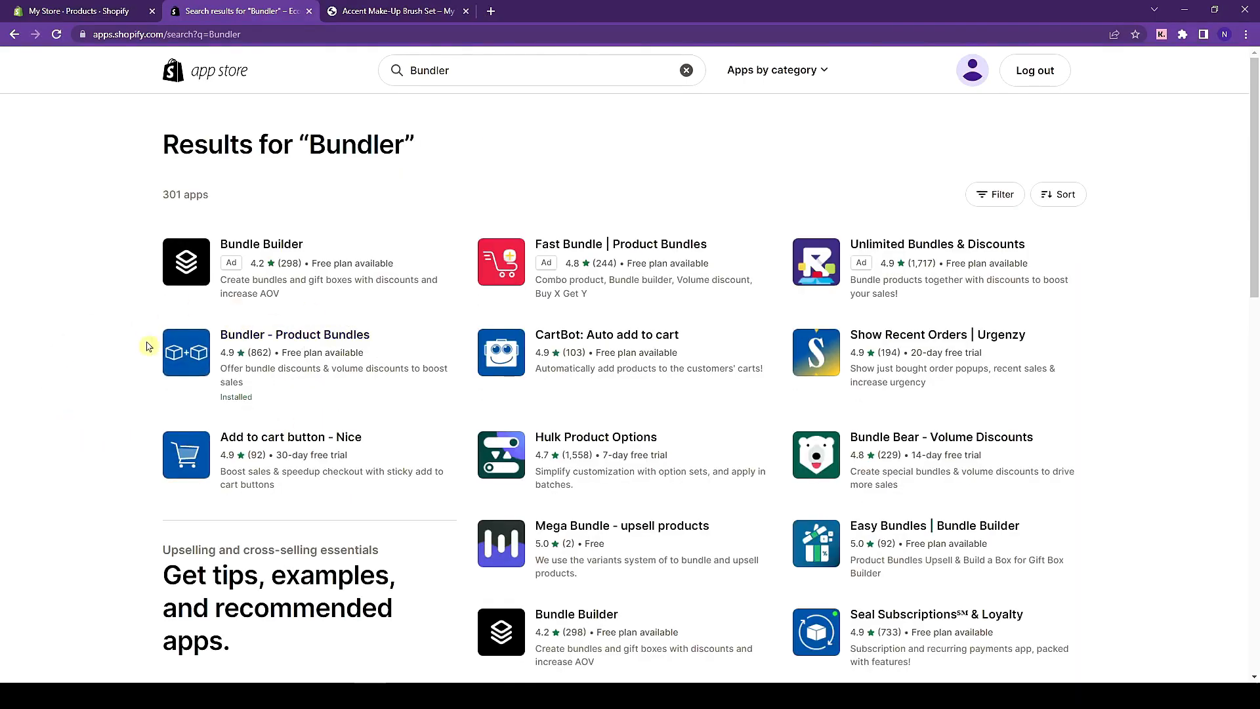
left_click(203, 340)
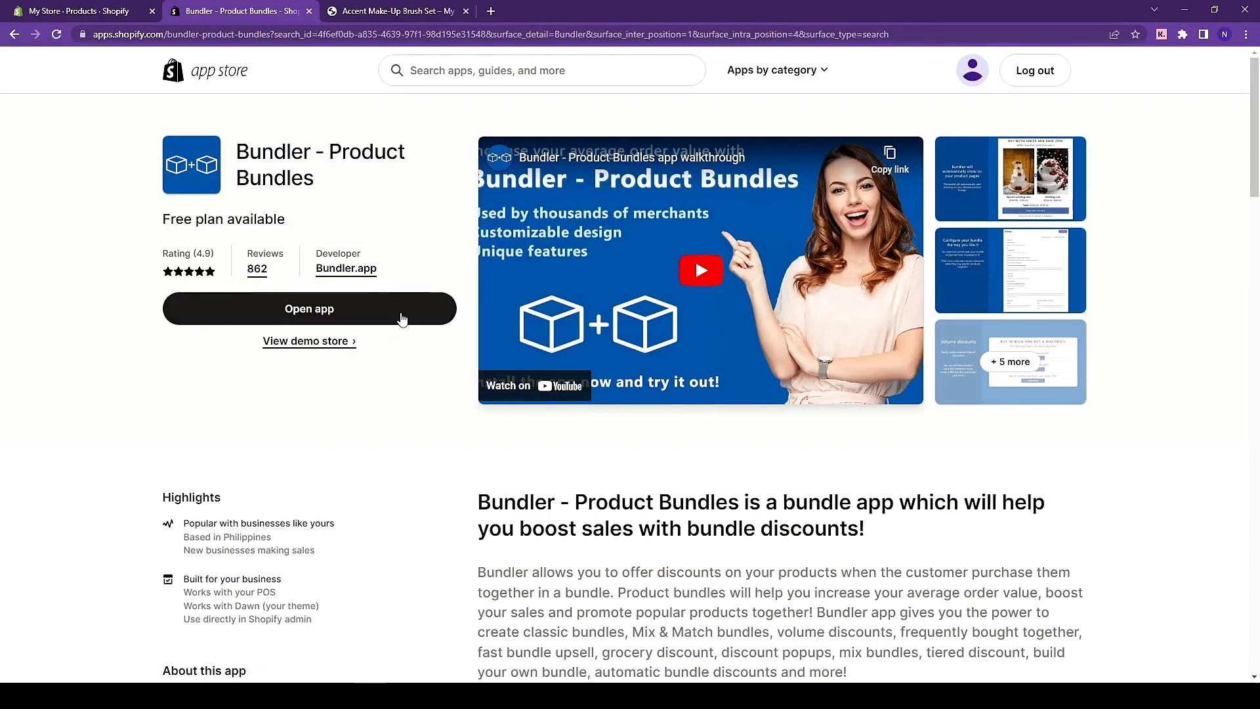
- Launch Bundler in the store admin and start a new bundle to reach the preset choices
left_click(325, 320)
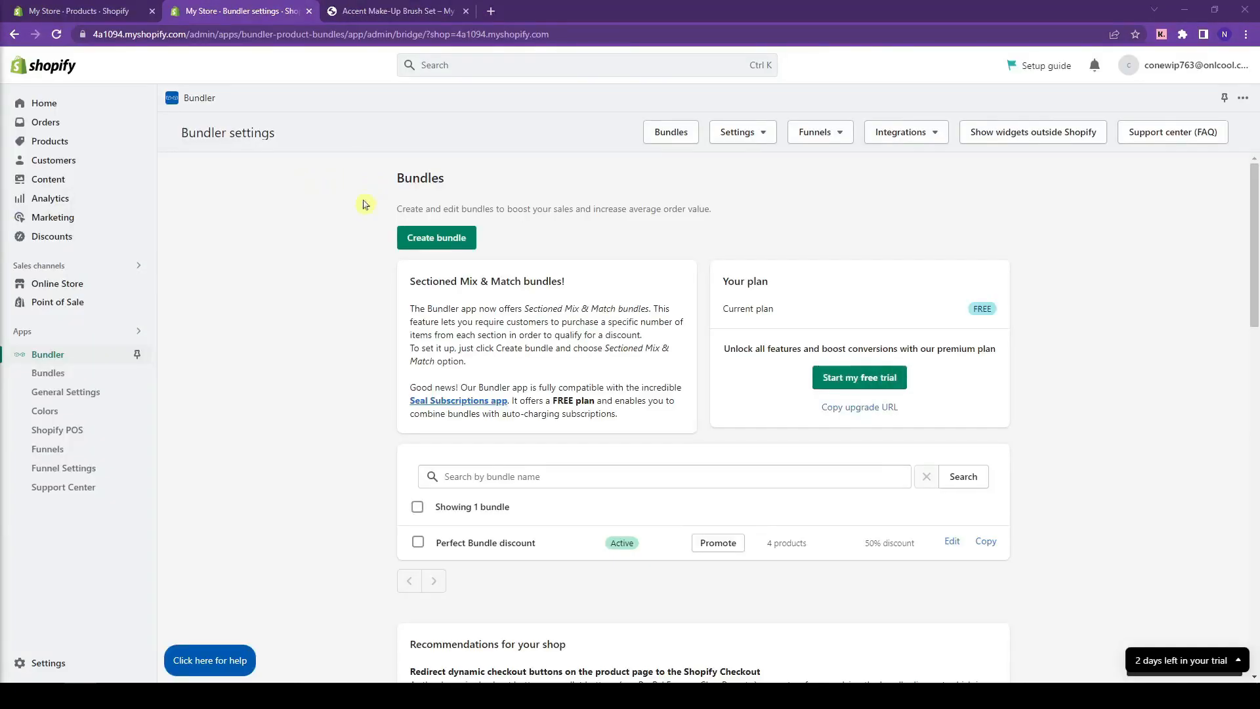
scroll(310, 489, "down", 3)
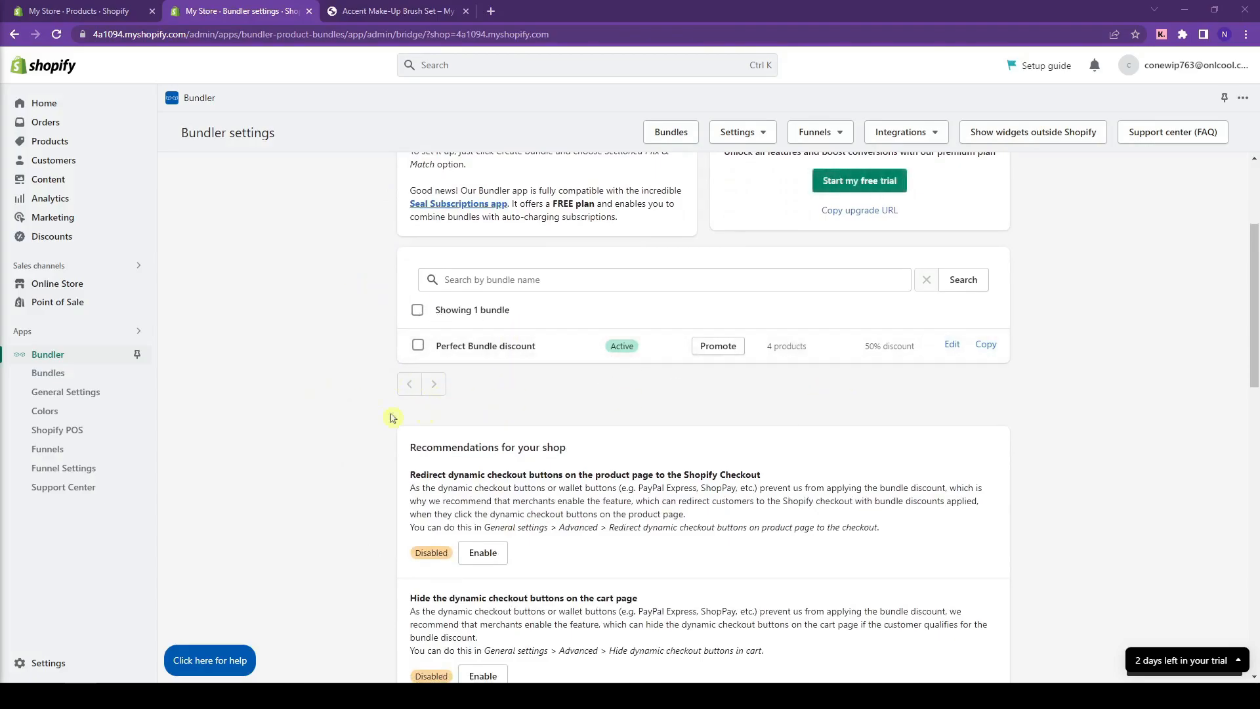
scroll(740, 416, "up", 3)
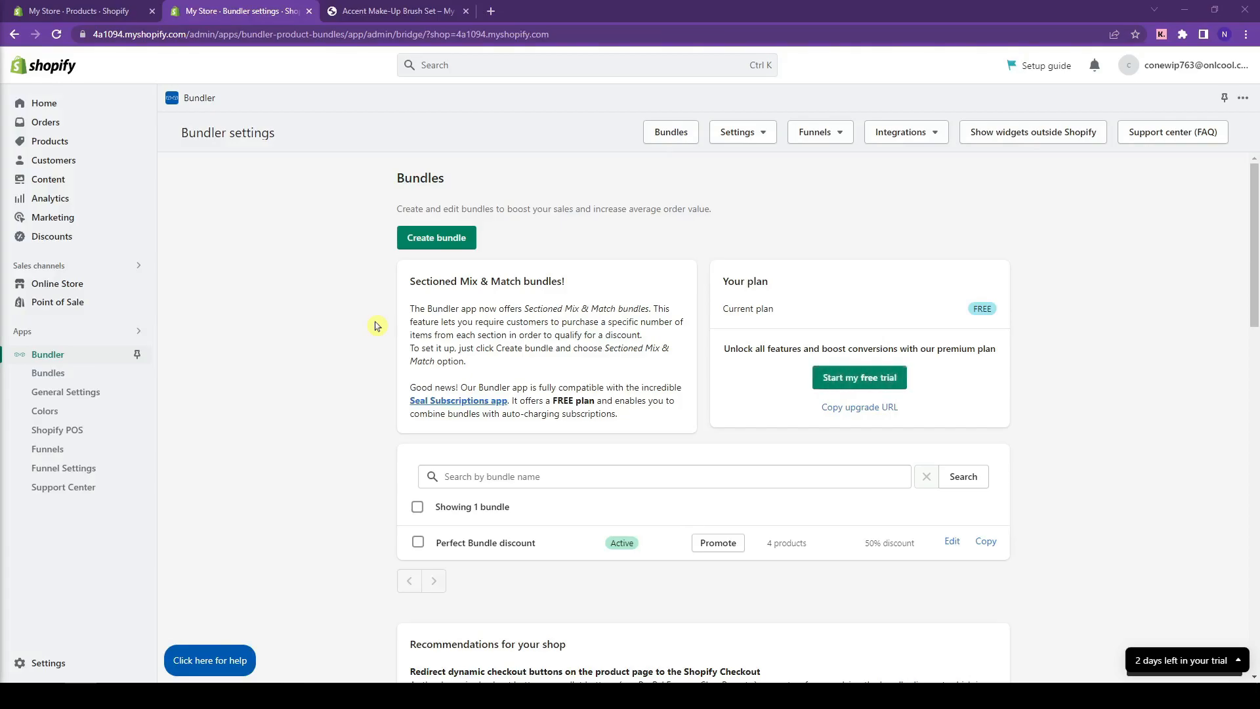
scroll(377, 326, "down", 1)
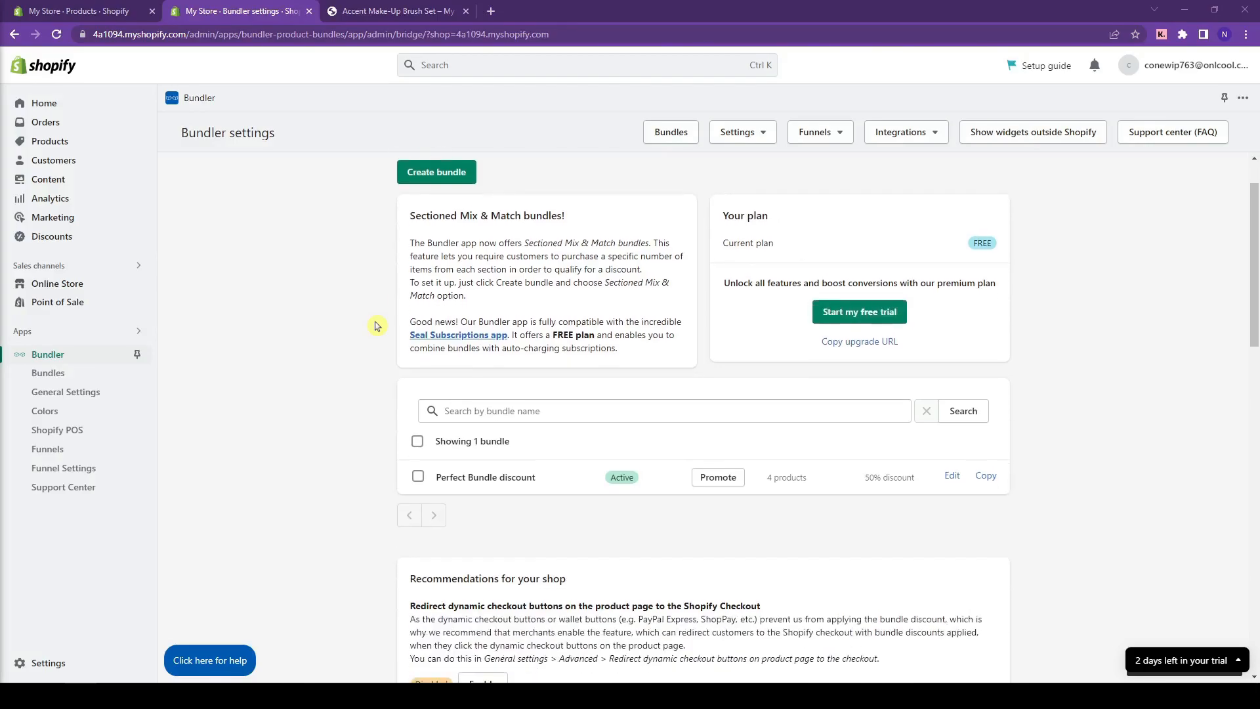
scroll(377, 326, "up", 1)
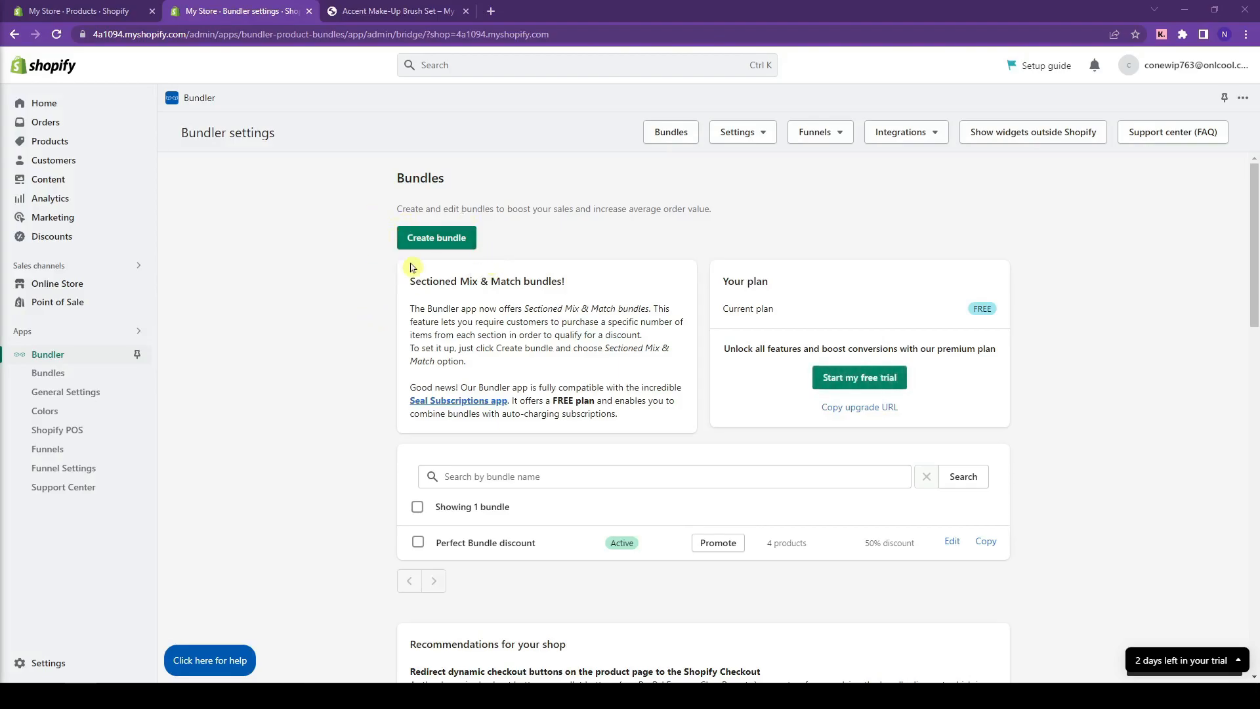
left_click(418, 231)
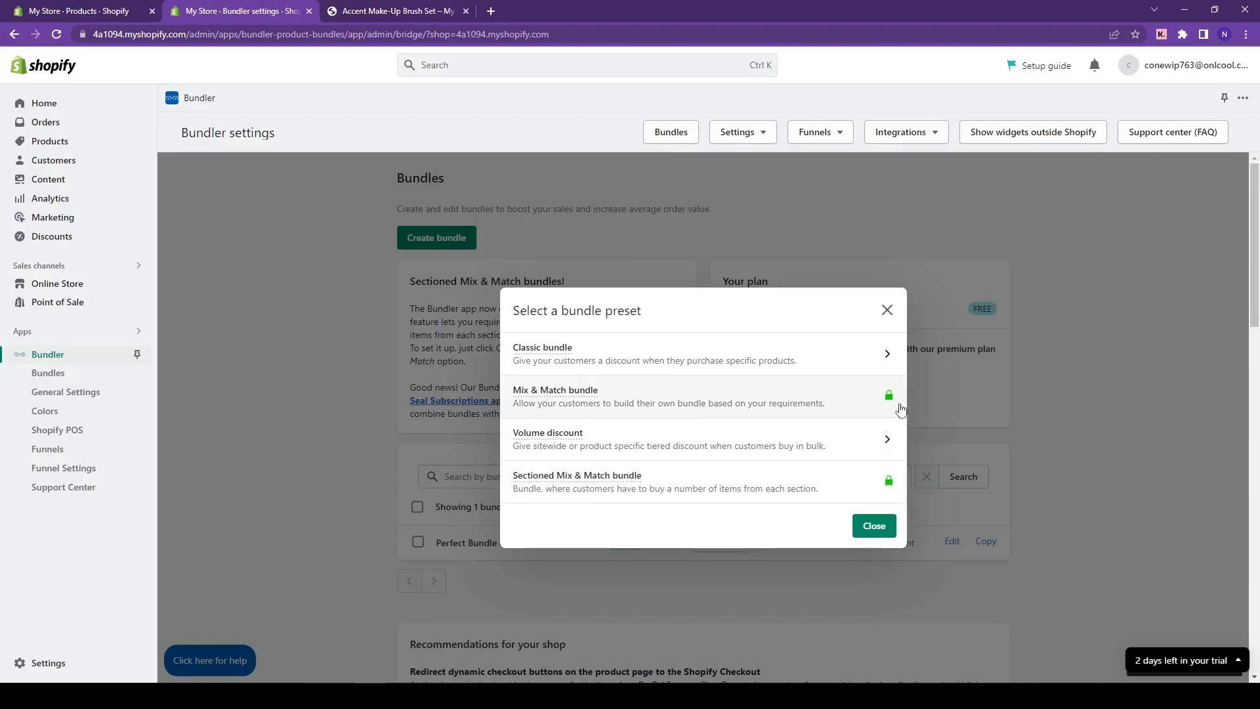
- Choose the Classic bundle preset and replace the default bundle name
left_click(531, 370)
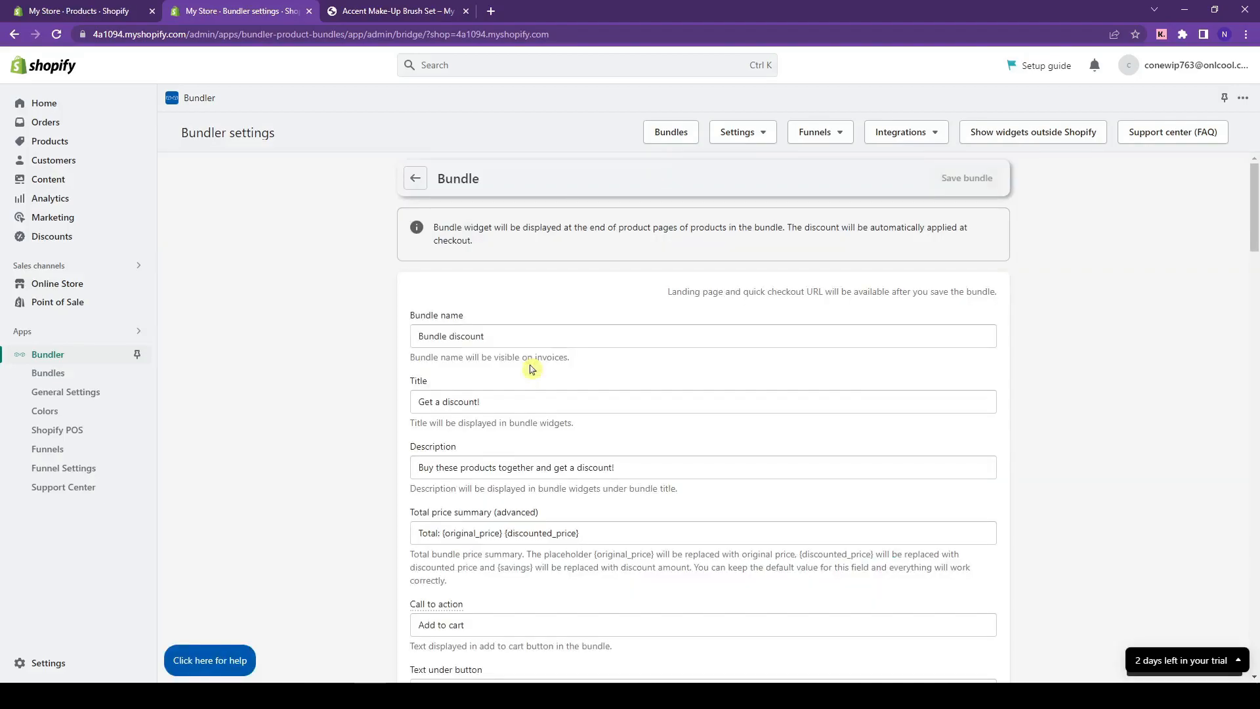
scroll(997, 366, "down", 1)
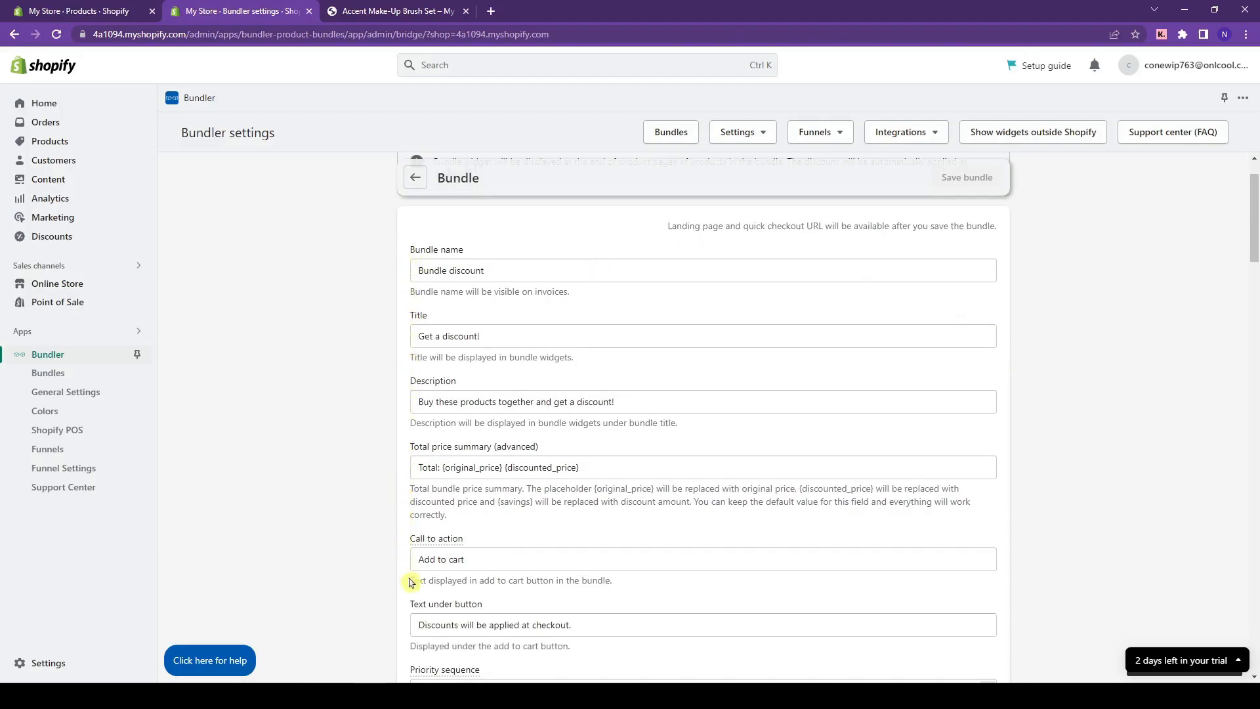
triple_click(543, 280)
type("p")
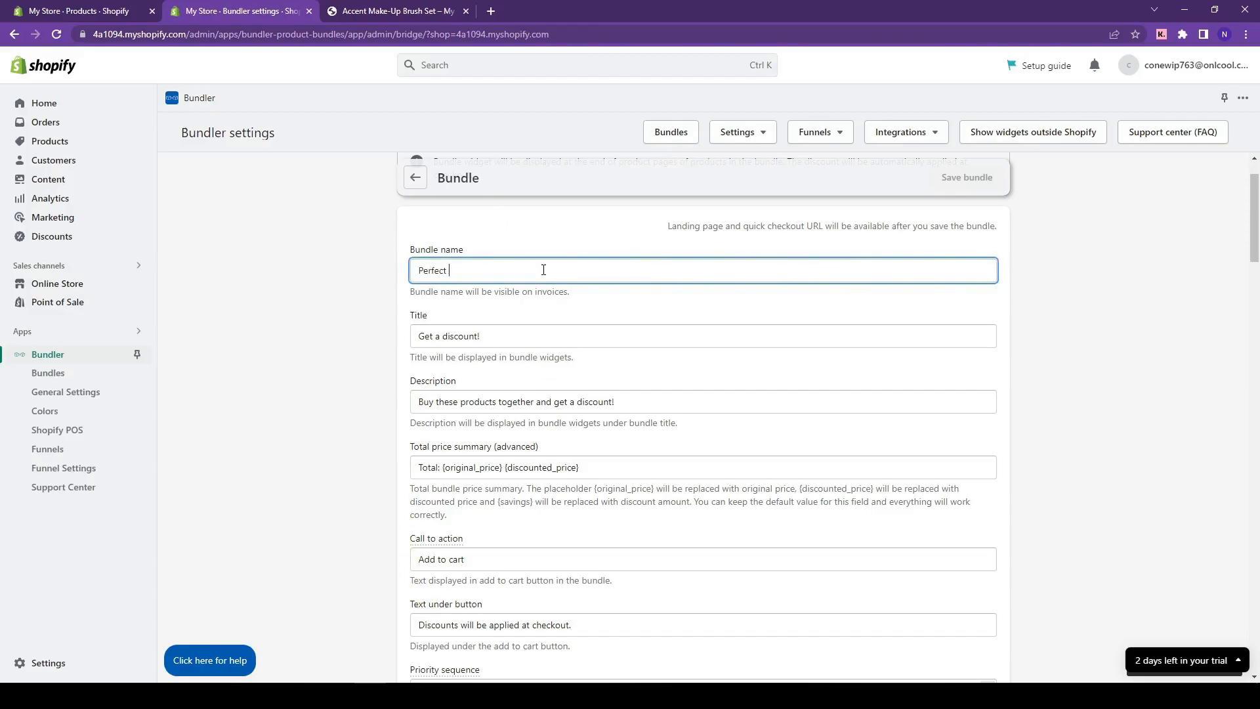
left_click(447, 335)
- Change the bundle title to 'Get a HUGE discount!', leaving the description unchanged
left_click(445, 336)
type("HUGE")
left_click(426, 359)
scroll(425, 358, "down", 2)
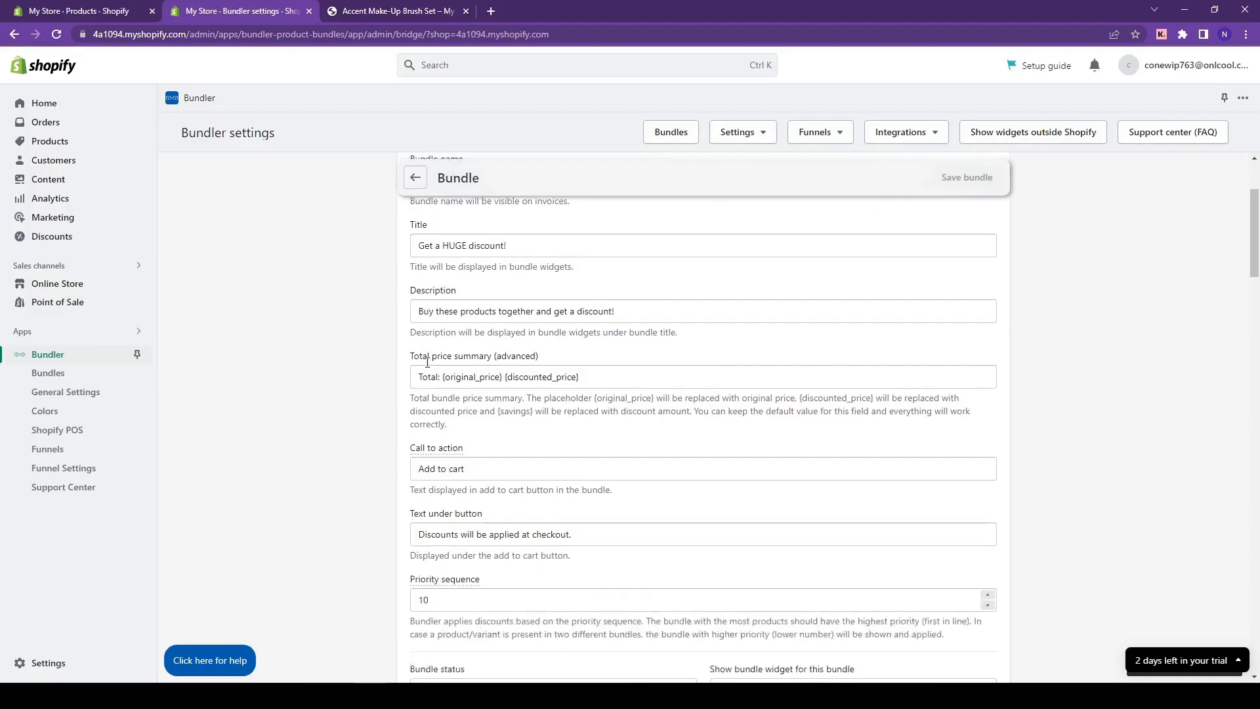
left_click(502, 270)
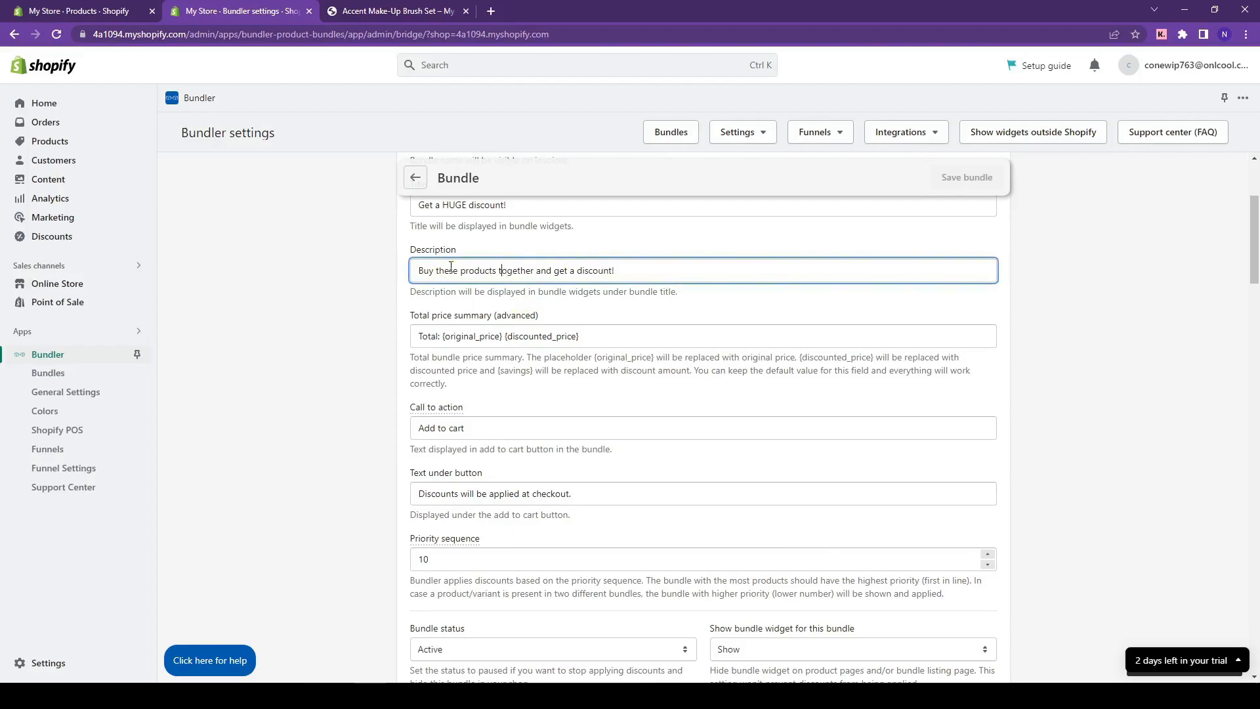
left_click(641, 297)
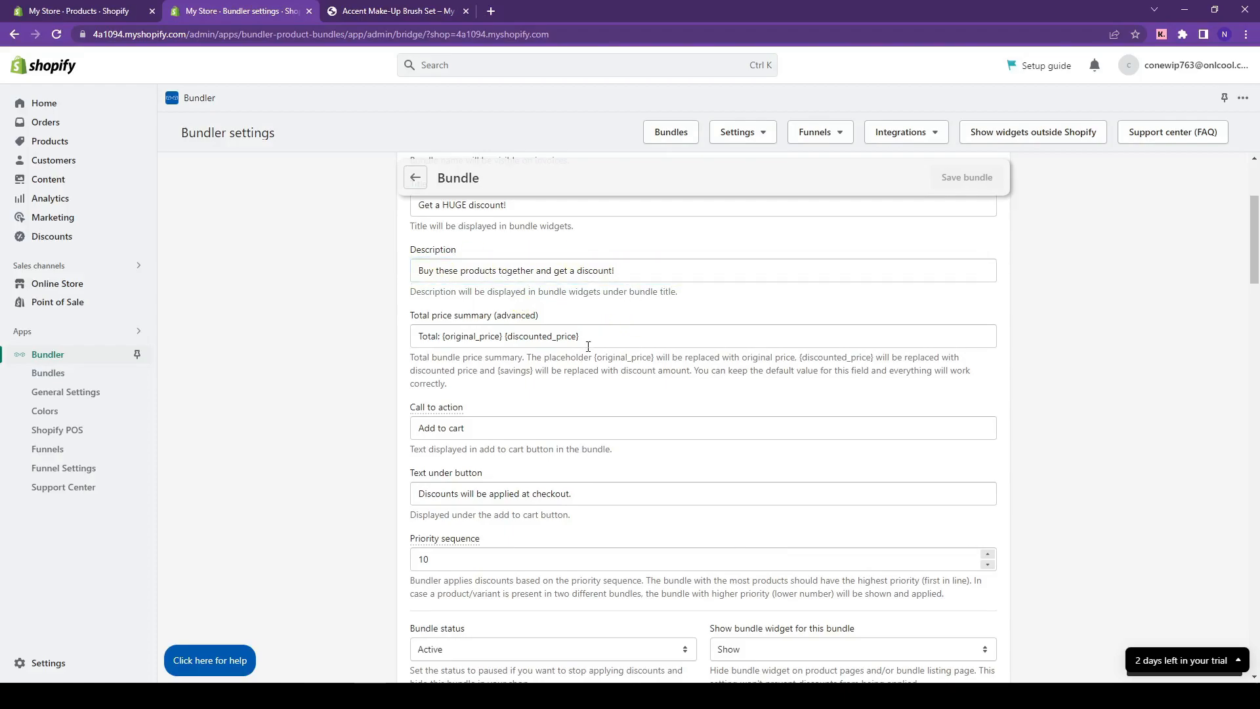
left_click(397, 11)
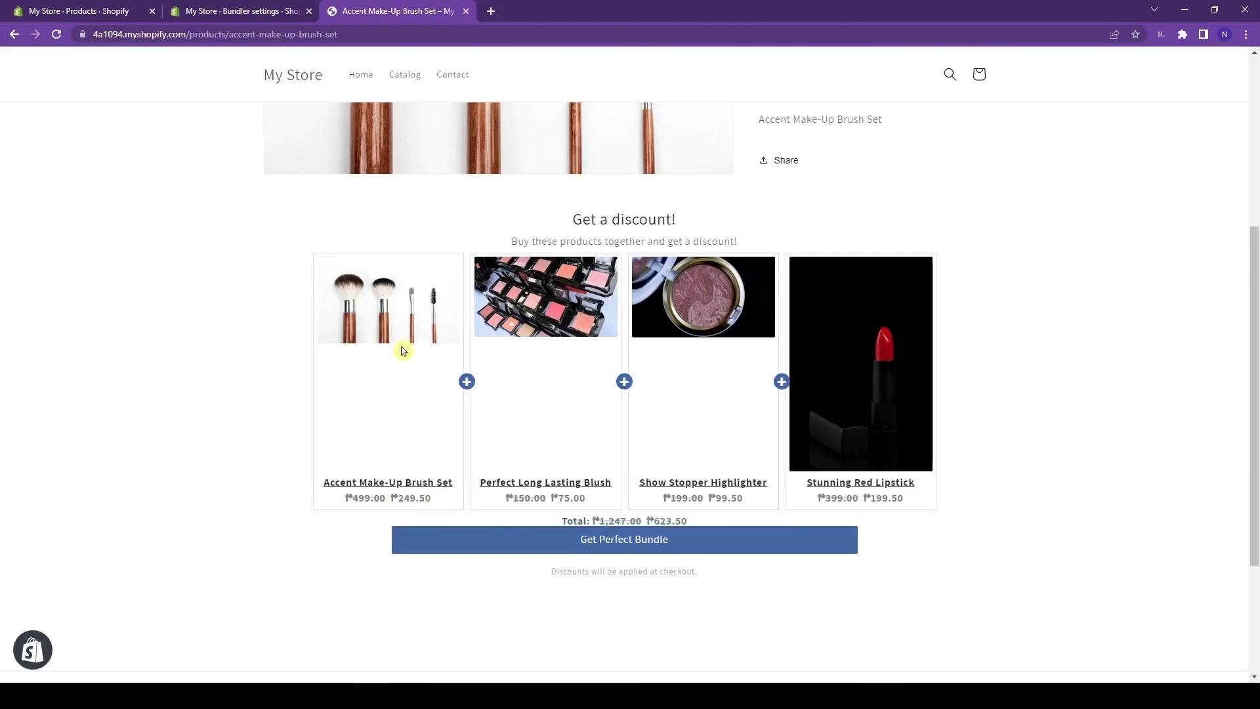
left_click(244, 11)
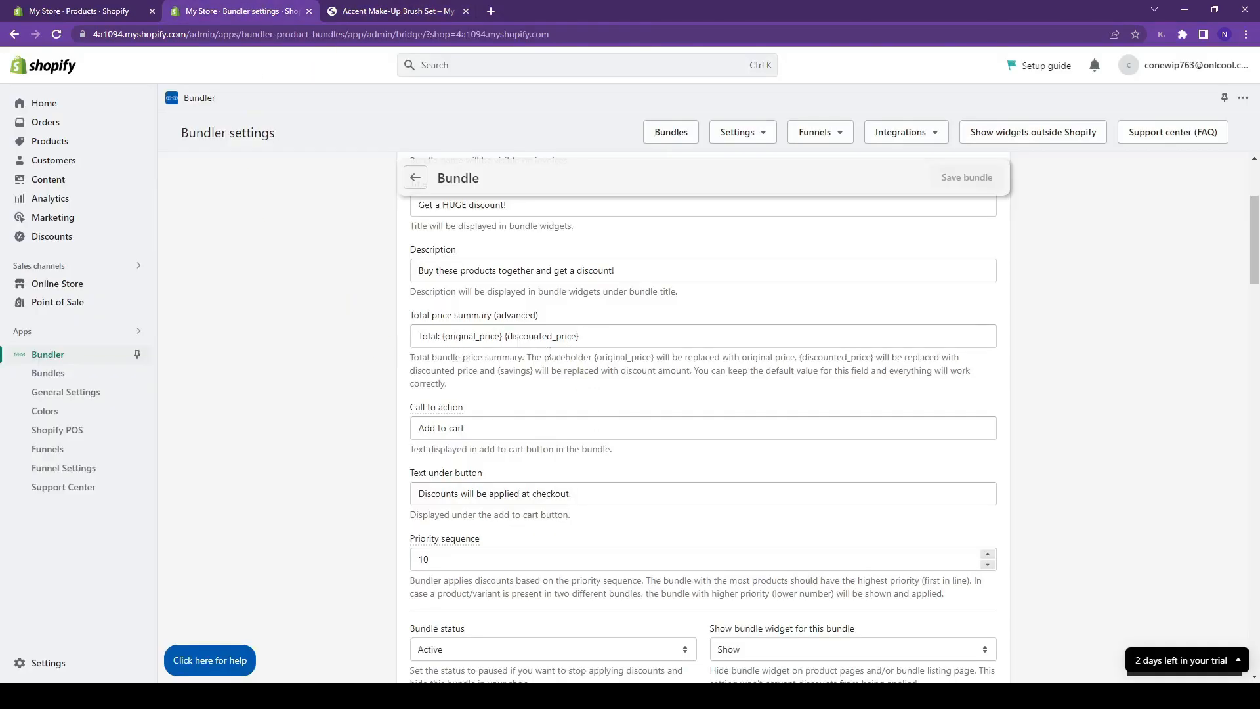
- Set the call to action to 'HURRY NOW! CLICK THIS TO GET THE PERFECT BUNDLE', leaving text below unchanged
scroll(668, 381, "down", 1)
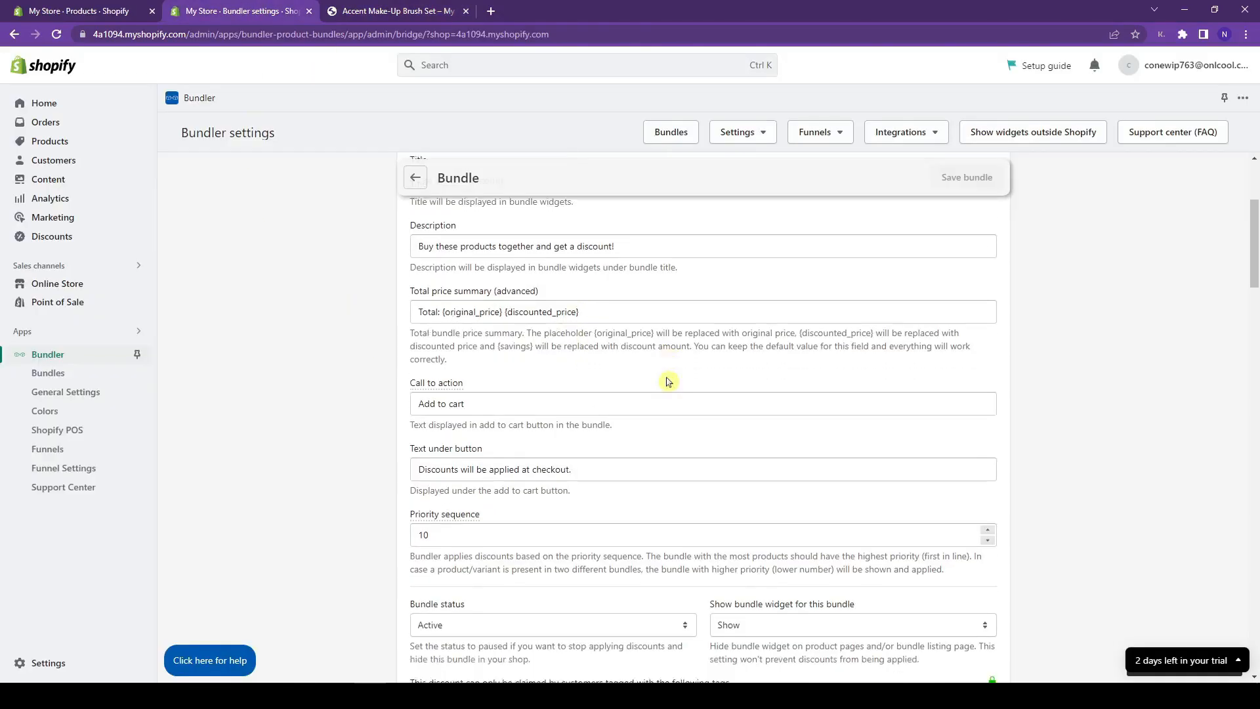
left_click(497, 362)
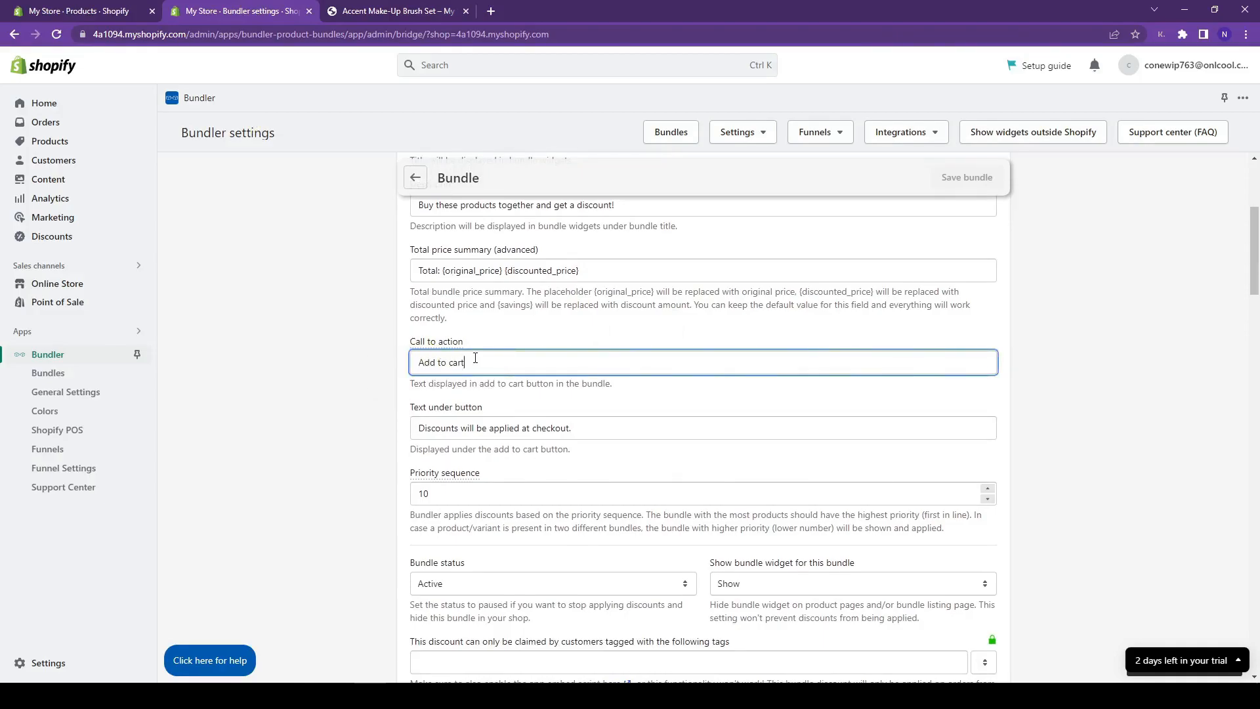
left_click(430, 10)
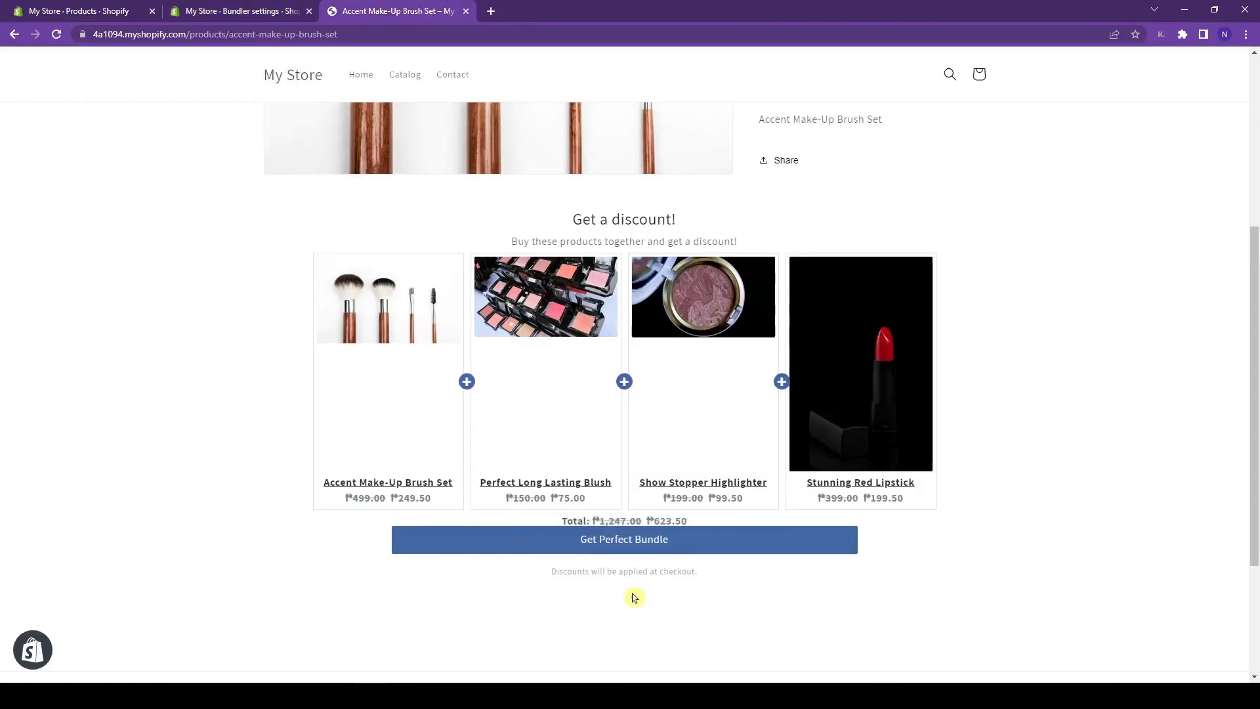
left_click(262, 10)
key("ctrl+a")
type("G")
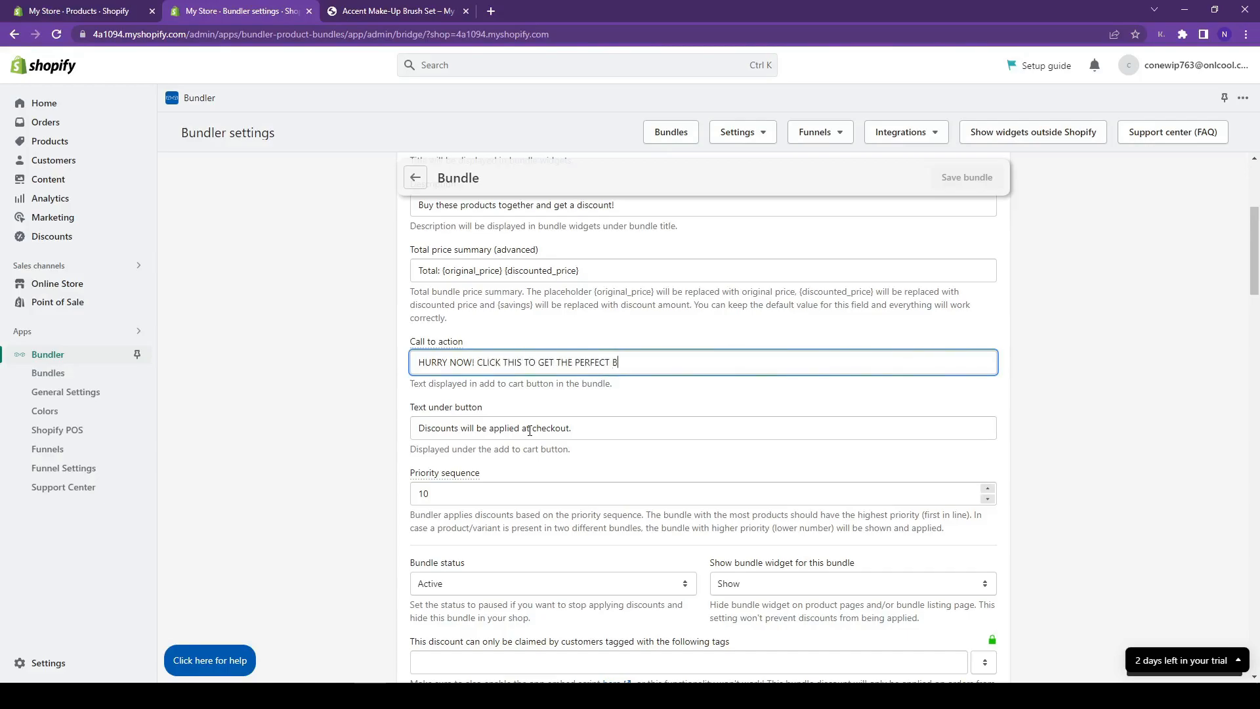
type("NDLE")
left_click(381, 405)
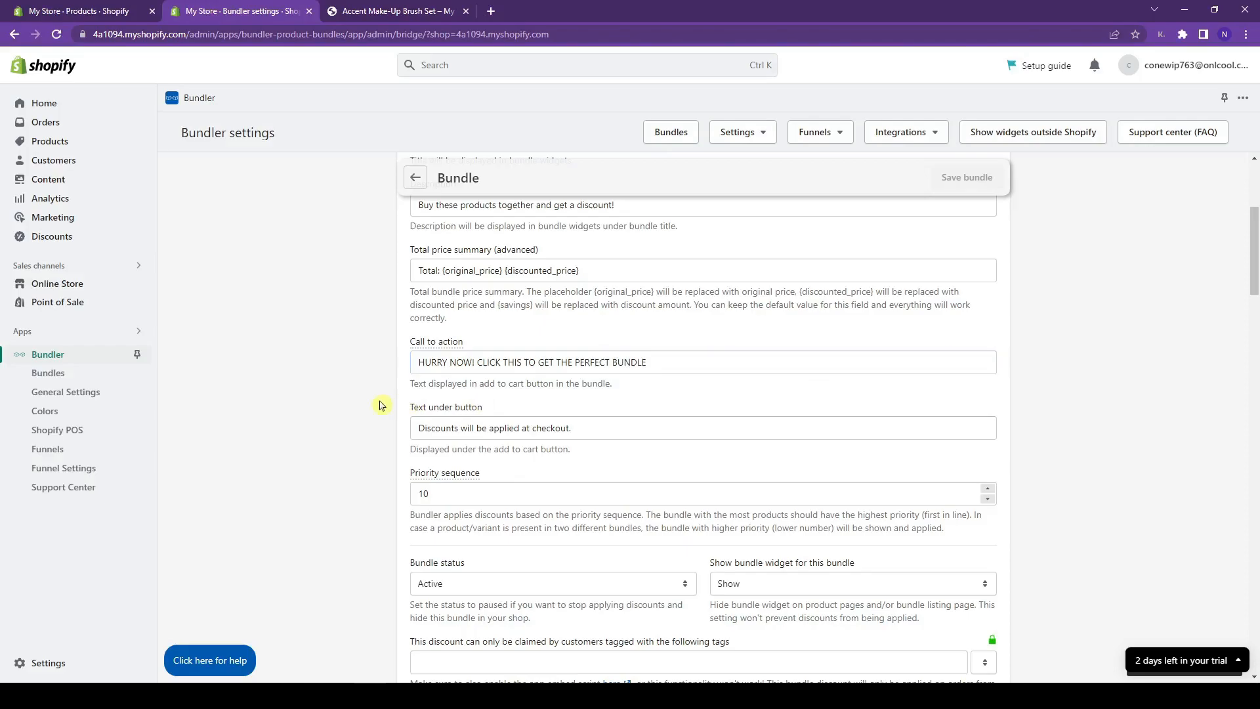
scroll(382, 405, "down", 1)
left_click(589, 367)
left_click(622, 398)
scroll(622, 397, "down", 2)
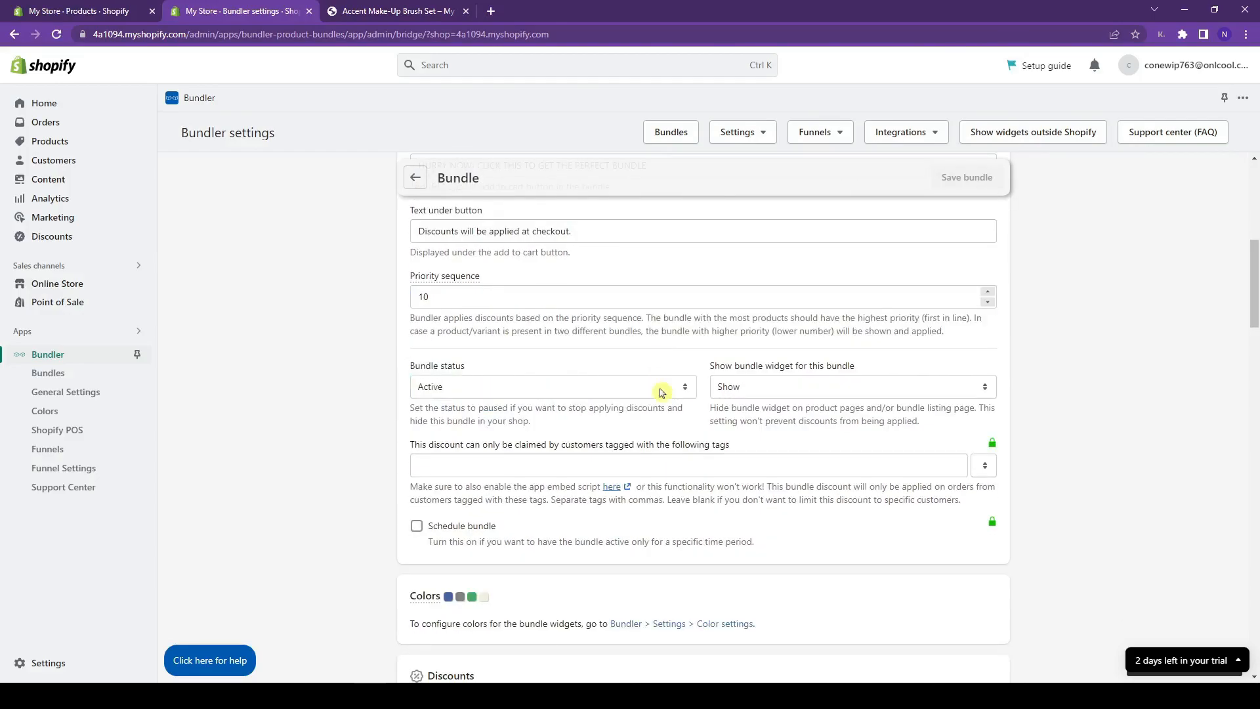
left_click(660, 391)
left_click(638, 364)
left_click(656, 396)
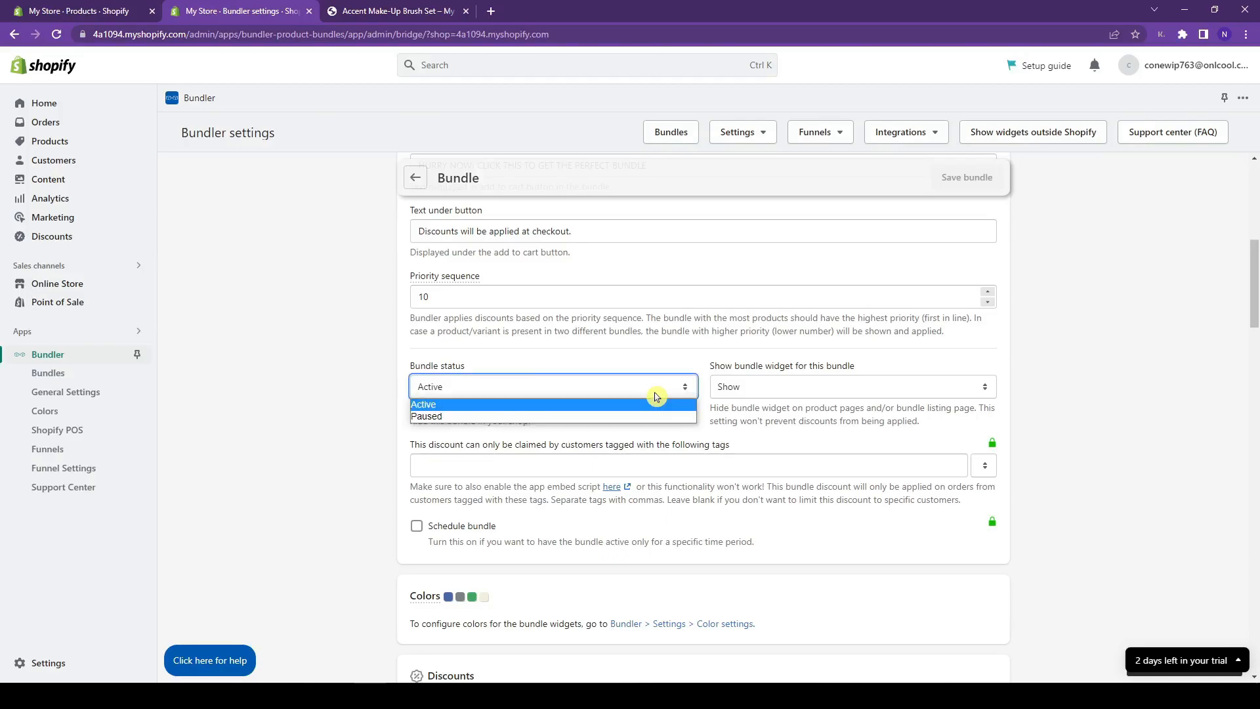
left_click(653, 419)
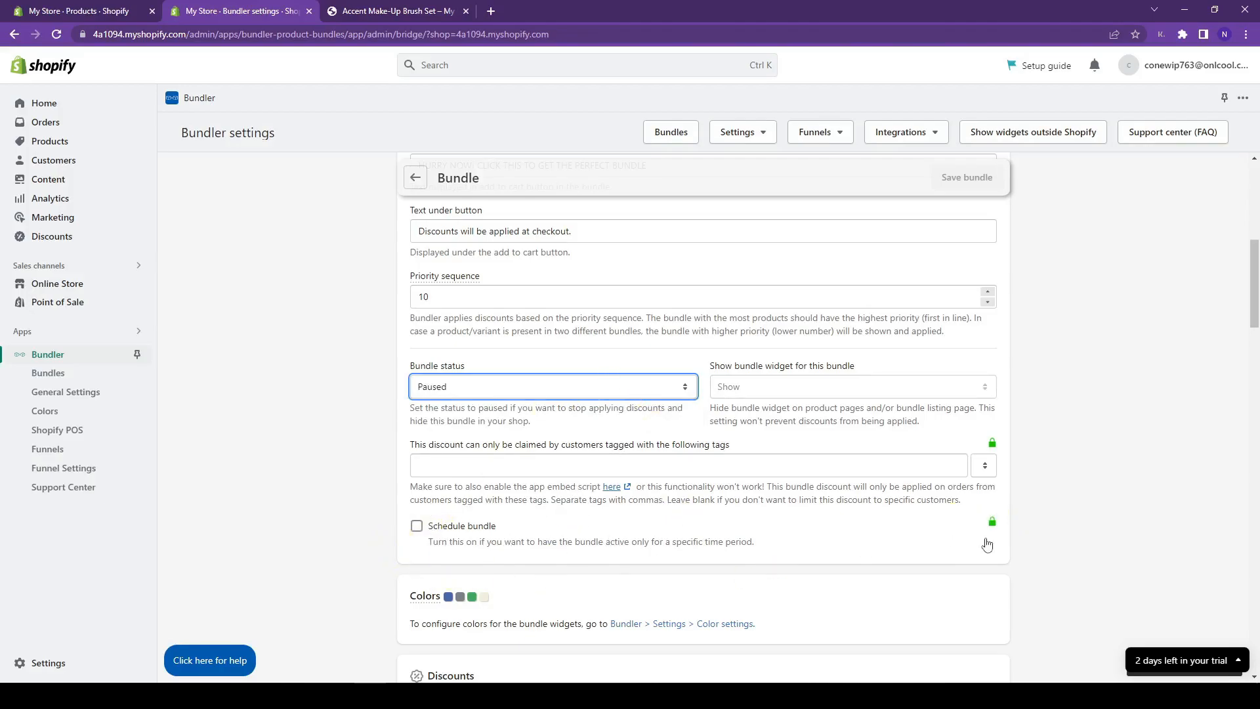
left_click(485, 382)
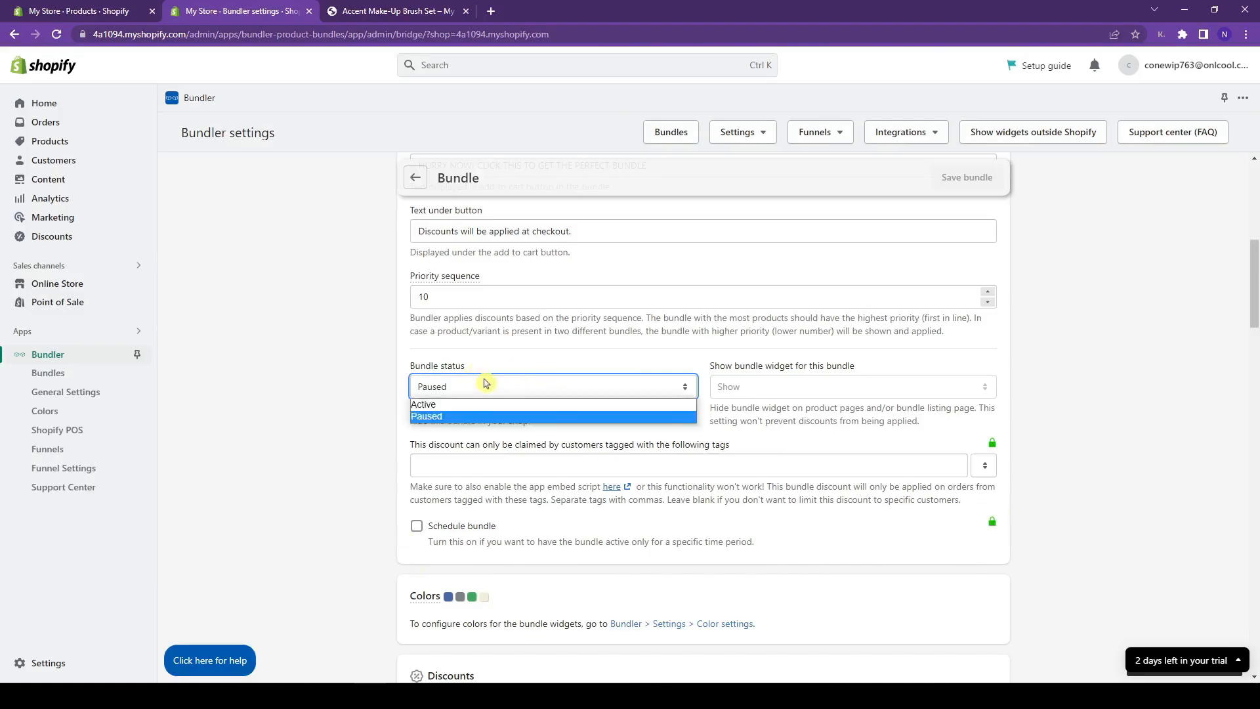
left_click(496, 406)
scroll(494, 404, "down", 4)
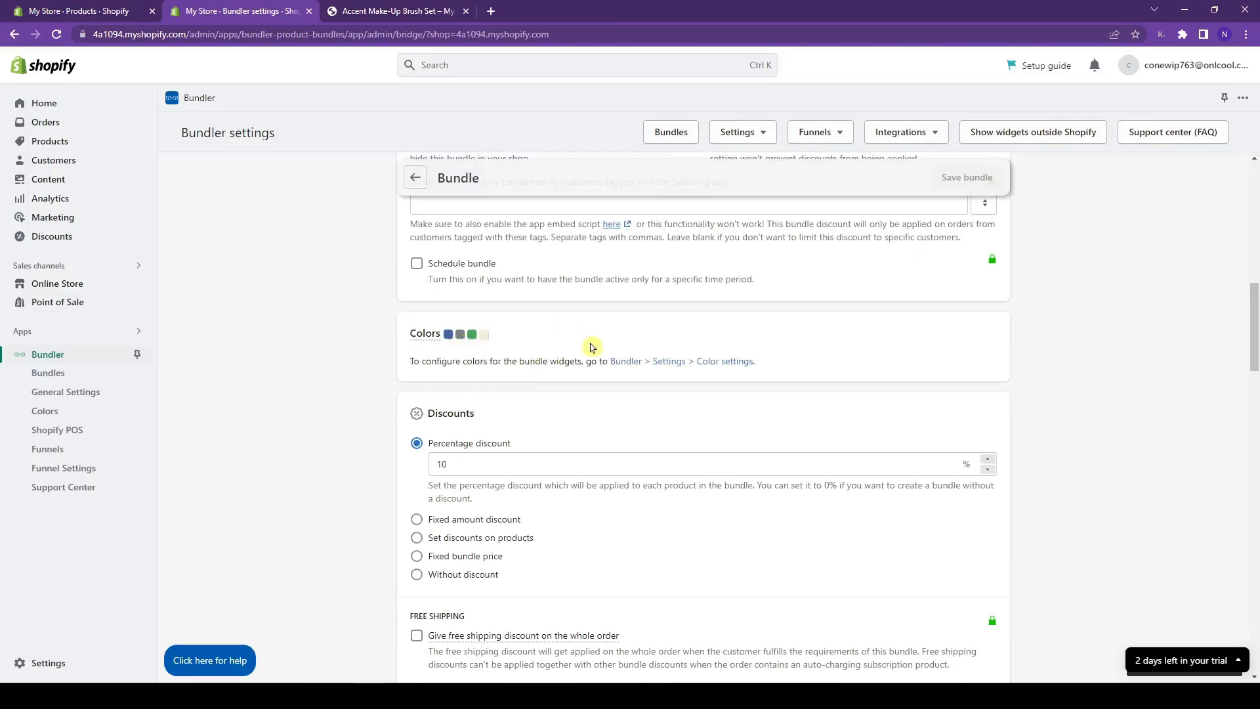
scroll(591, 346, "down", 2)
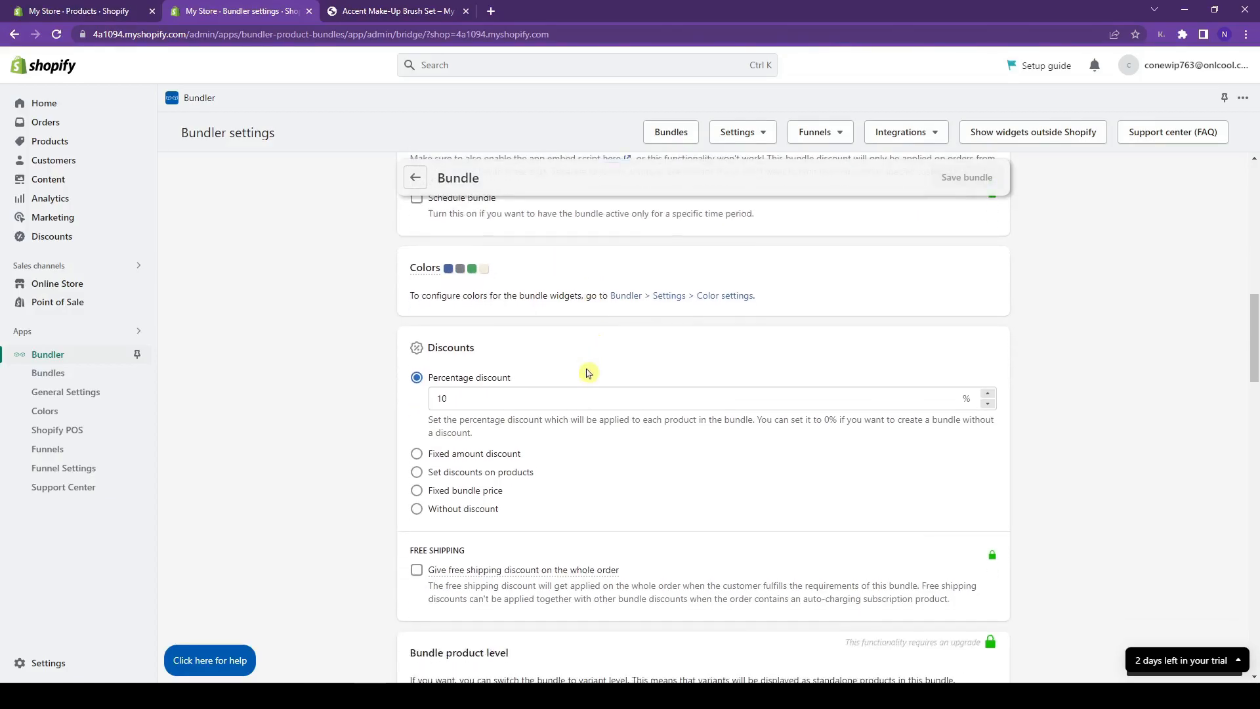
left_click(587, 326)
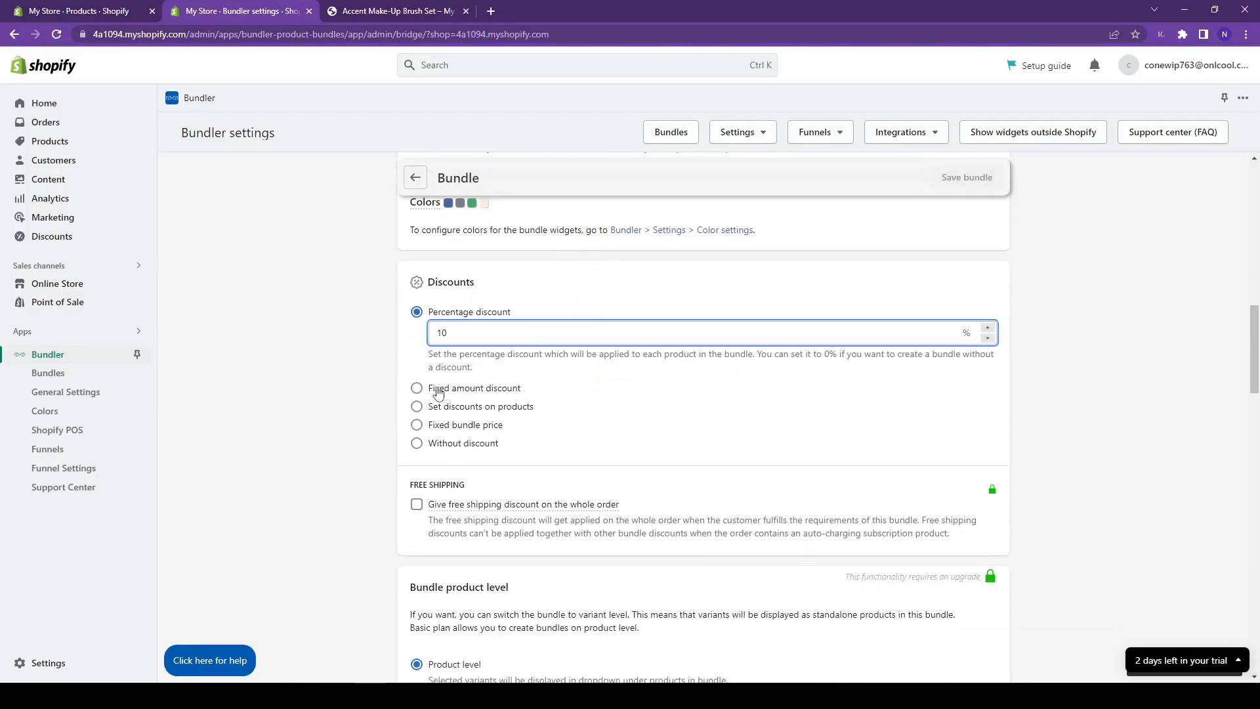
left_click(418, 389)
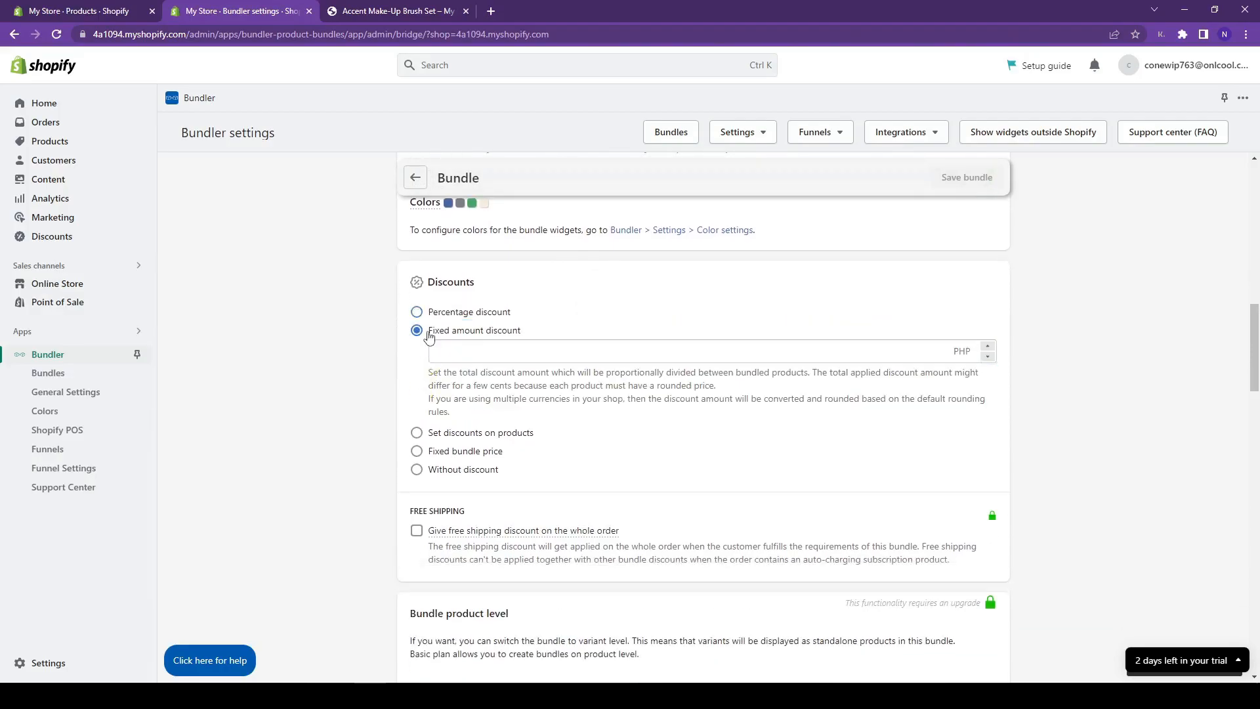
left_click(418, 312)
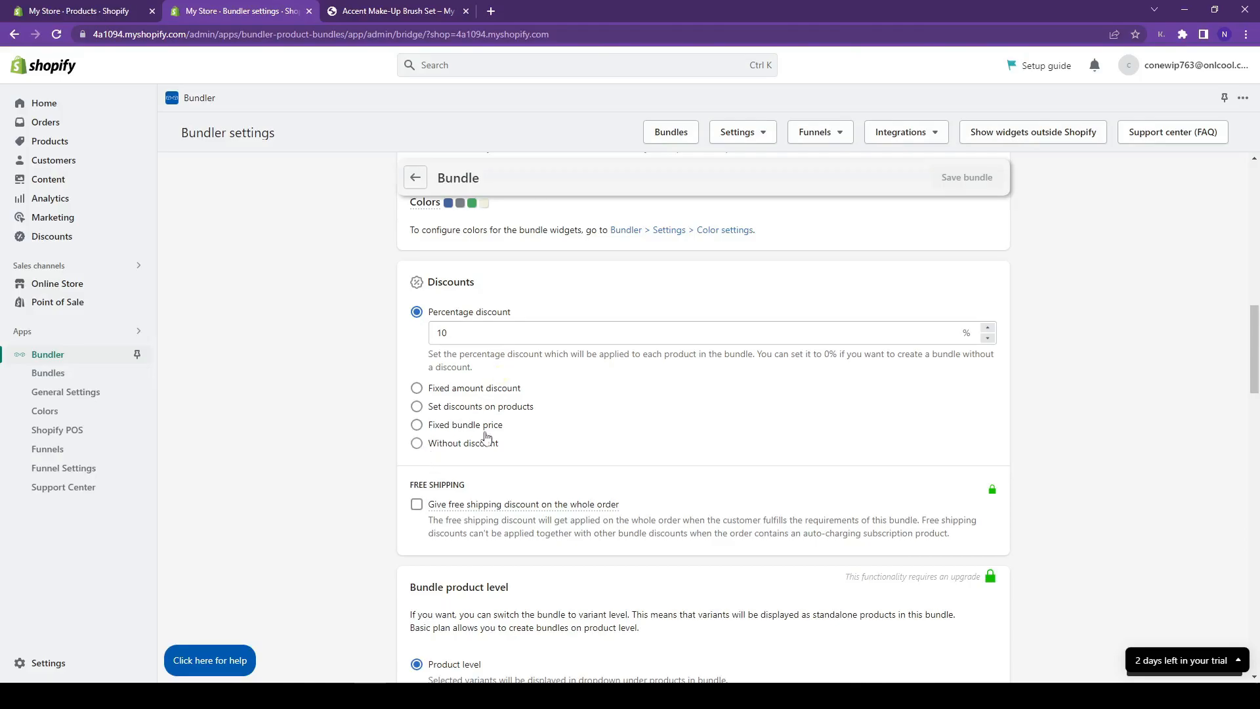
scroll(661, 357, "down", 2)
scroll(663, 357, "down", 5)
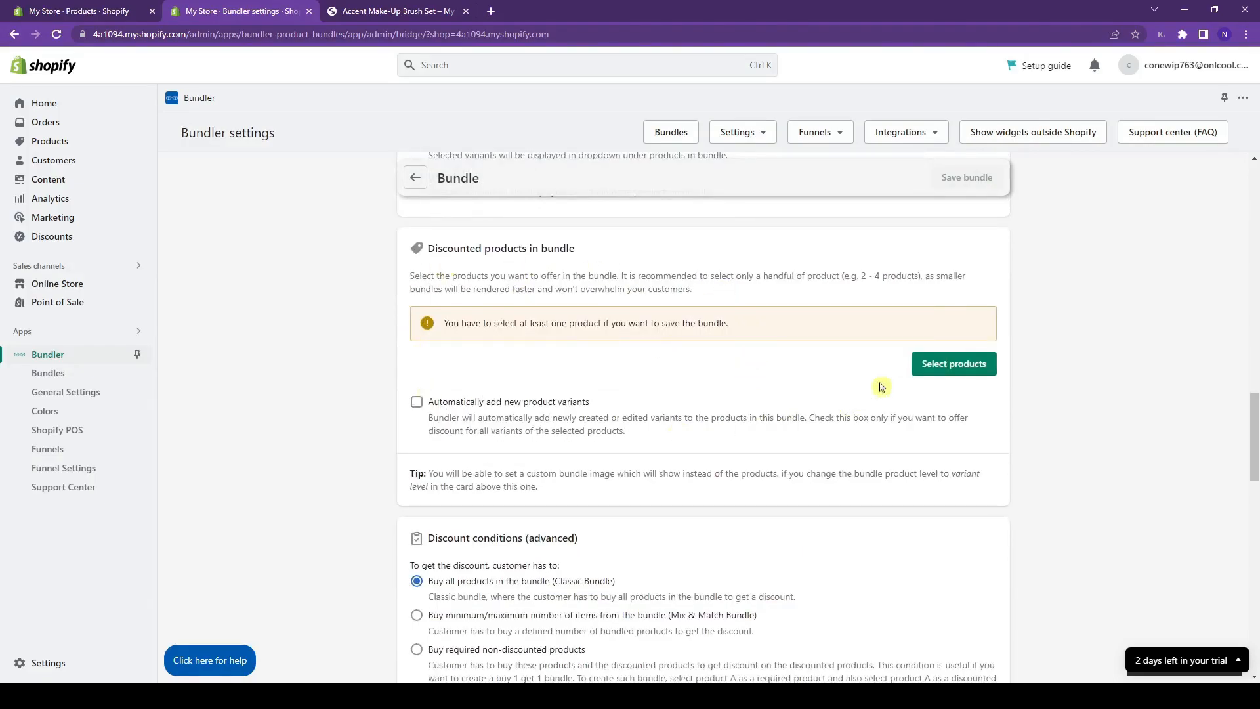
- Pick the blush, highlighter and Smudge proof lipstick in the product picker, confirming quantity 1 each
left_click(983, 372)
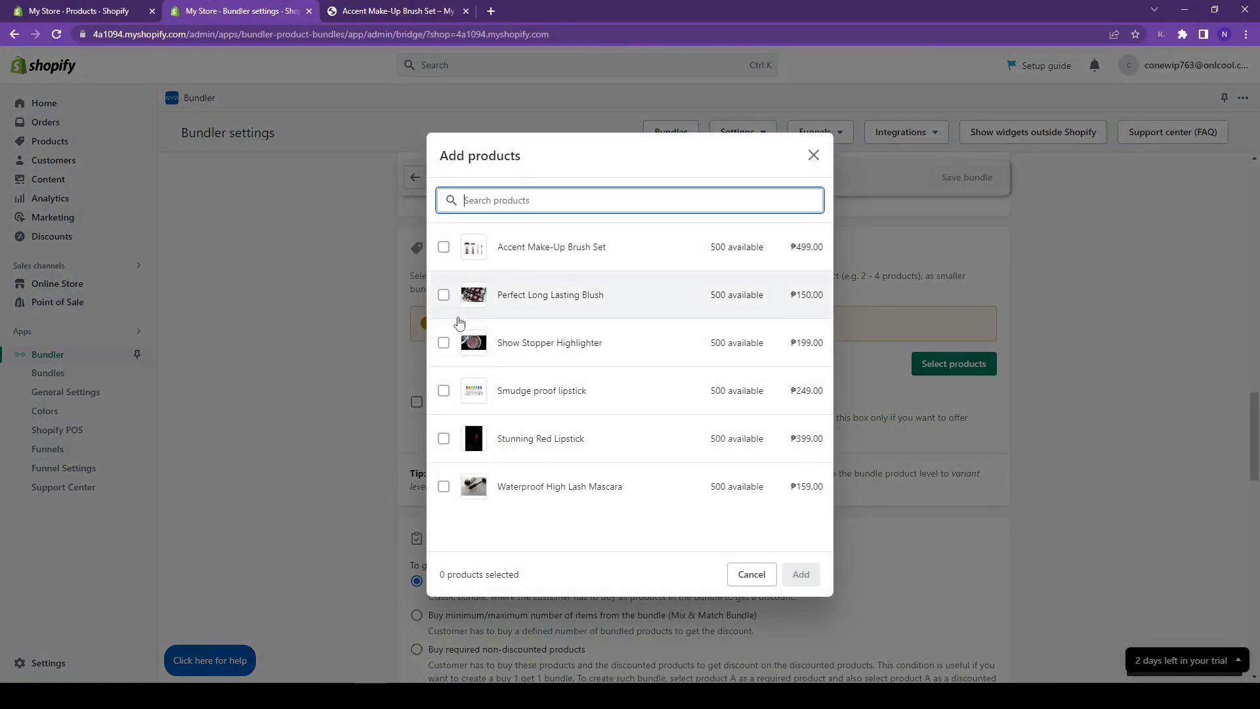
left_click(444, 295)
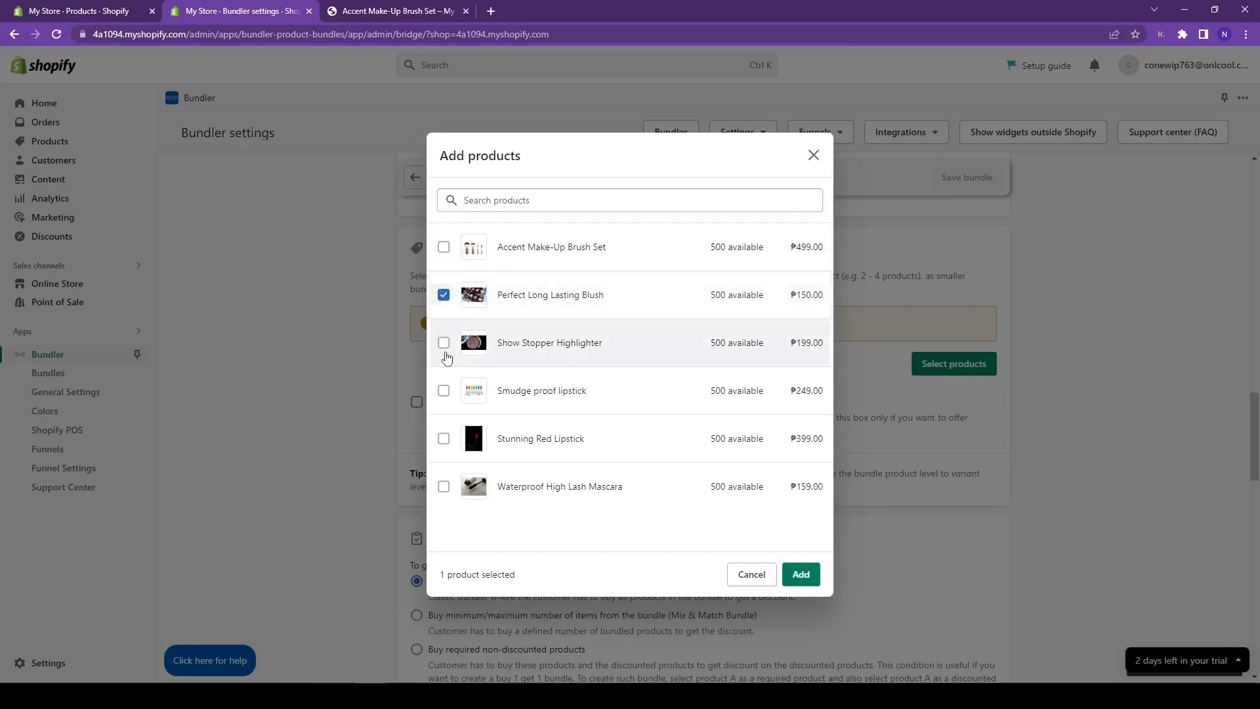
left_click(444, 342)
left_click(444, 390)
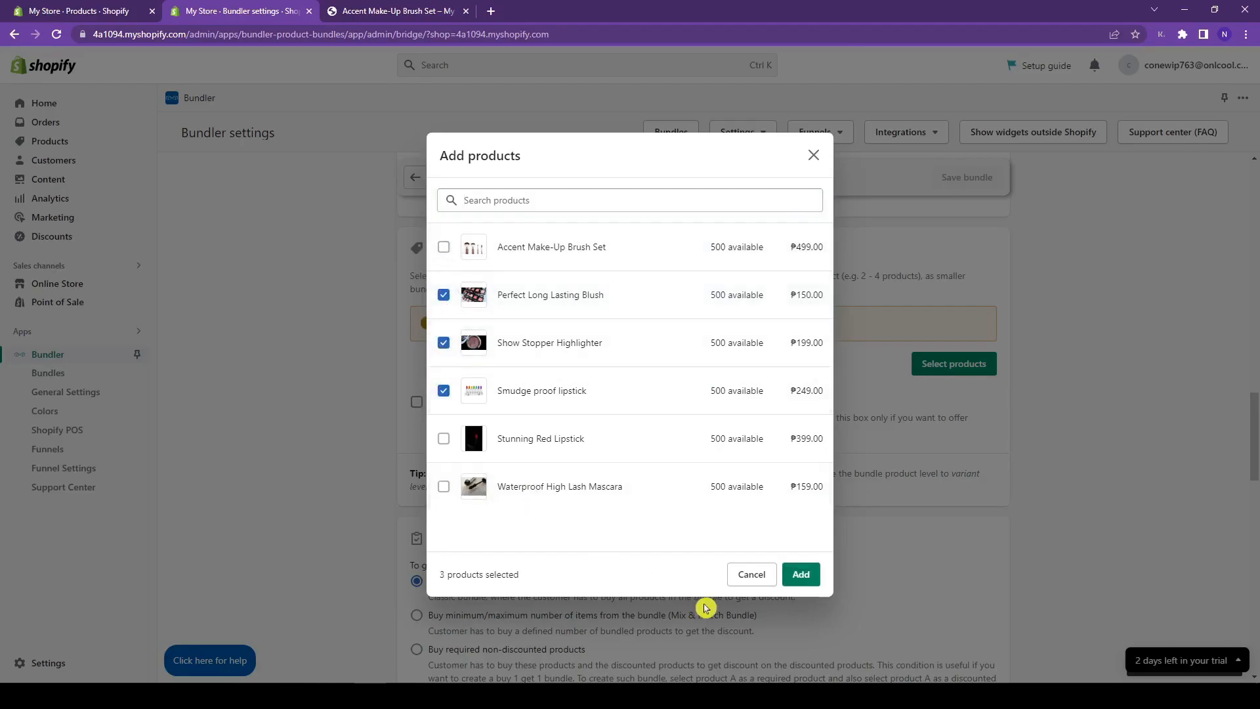
left_click(800, 575)
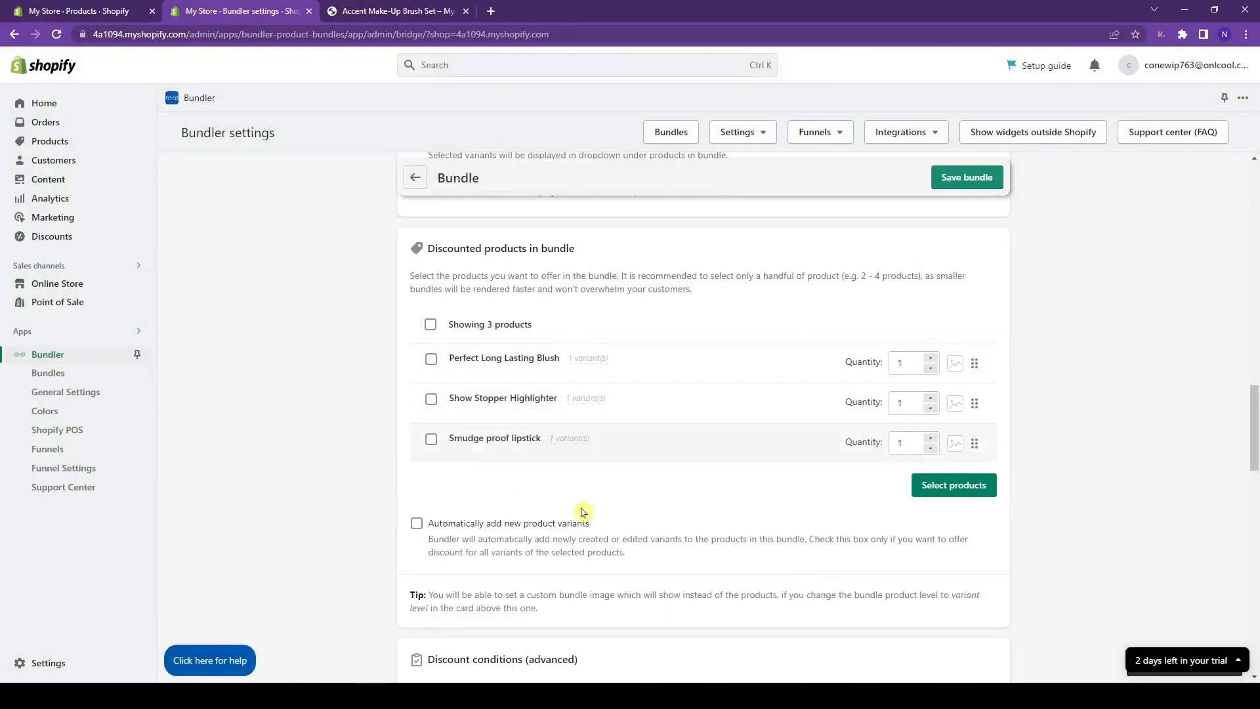
left_click(910, 369)
left_click(909, 403)
left_click(908, 441)
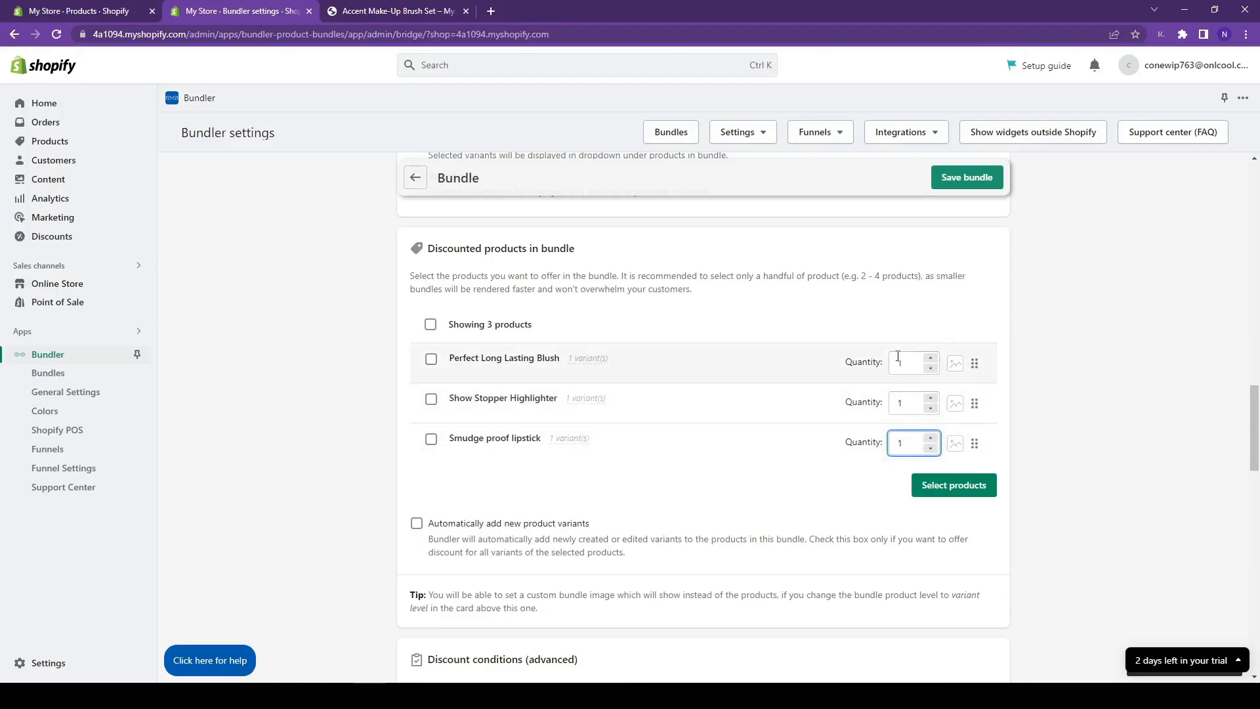
left_click(1007, 311)
- Save the bundle and go back to the list showing Perfect Bundle 2 active at 10% off
scroll(1008, 311, "down", 4)
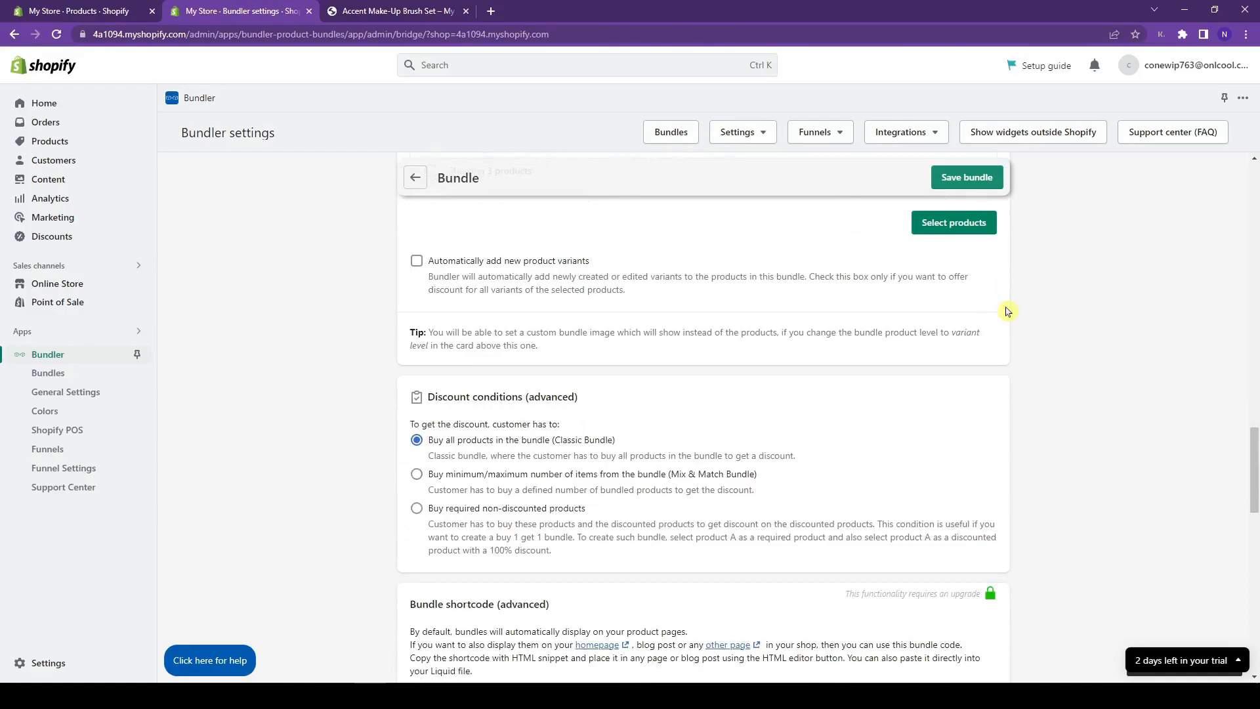
scroll(1008, 311, "down", 1)
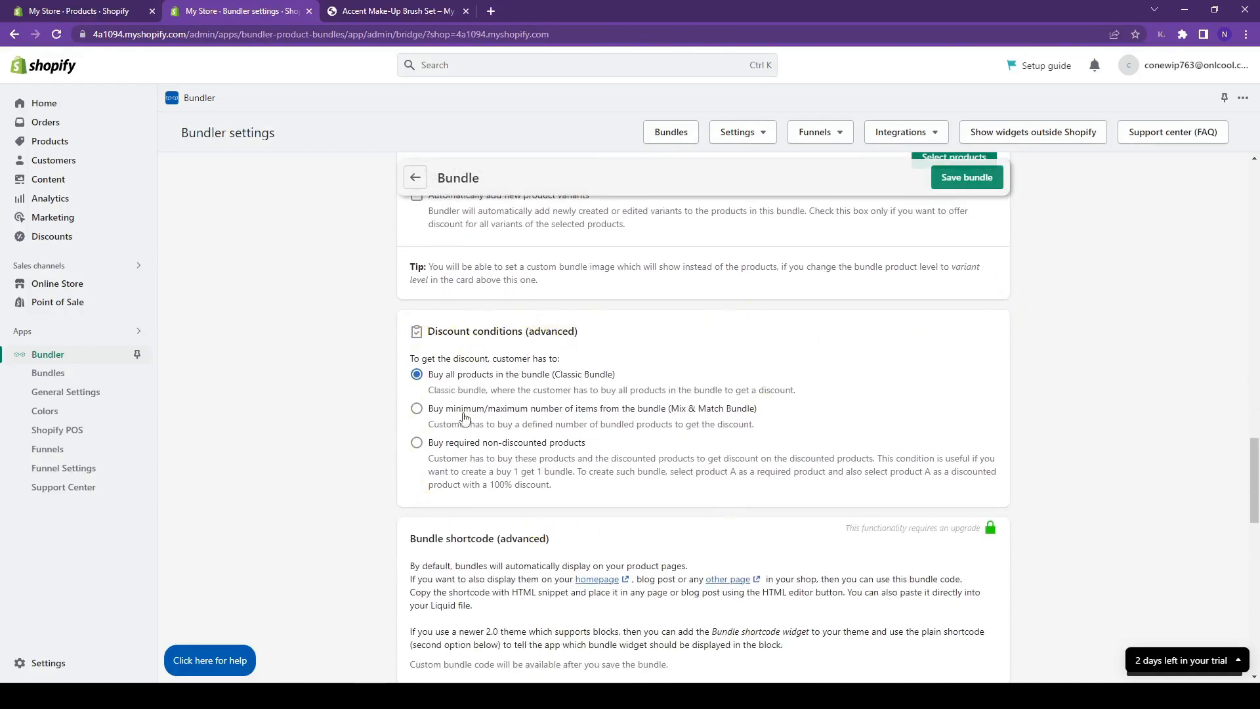
scroll(733, 342, "down", 4)
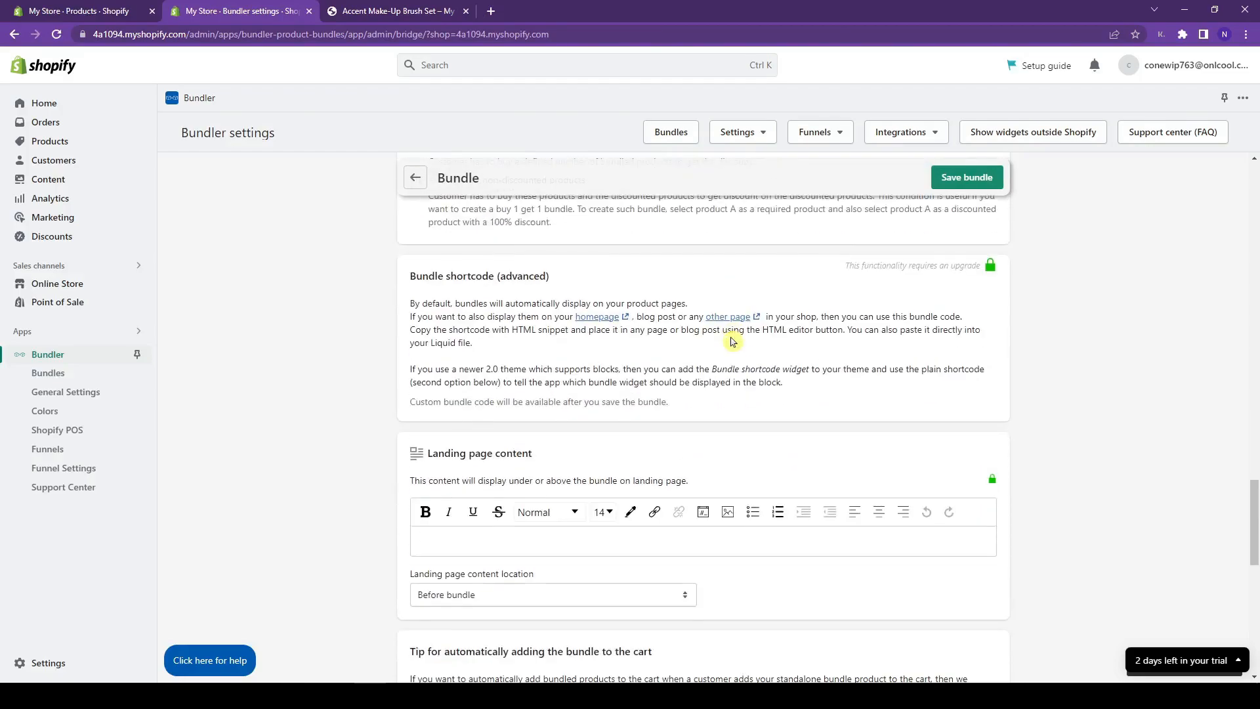
scroll(966, 272, "down", 1)
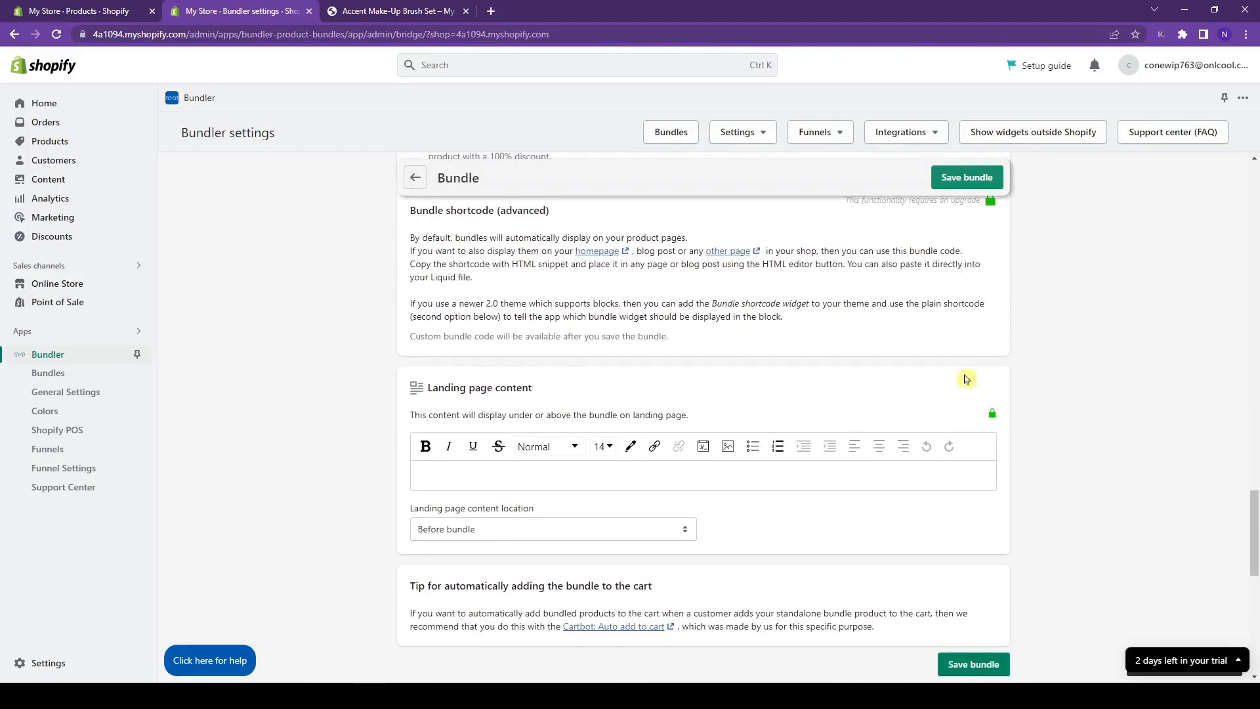
scroll(769, 474, "down", 2)
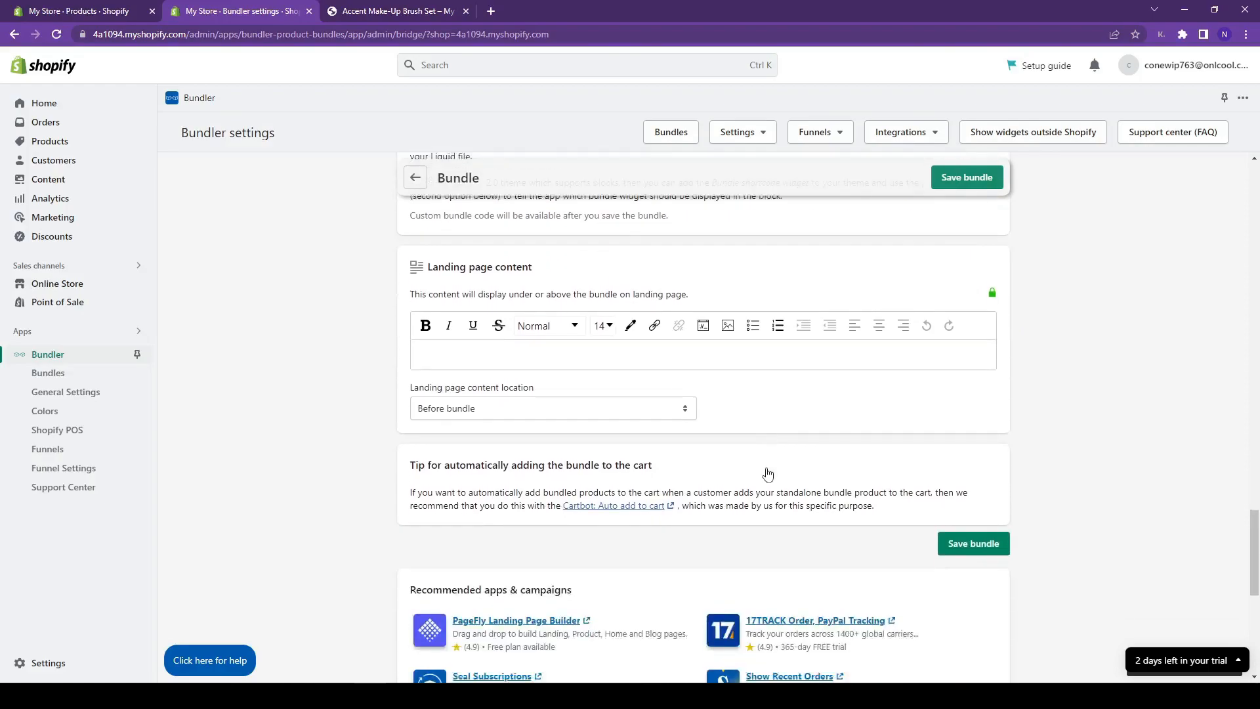
scroll(761, 453, "up", 2)
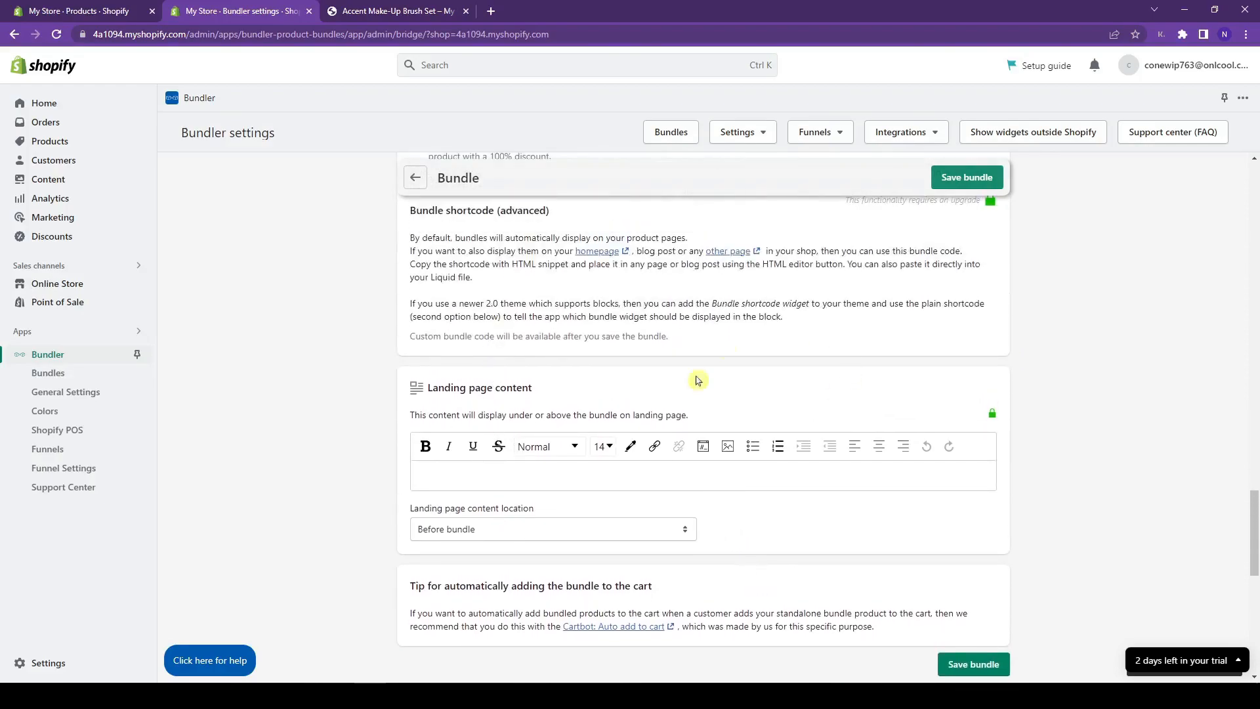
scroll(1030, 424, "down", 1)
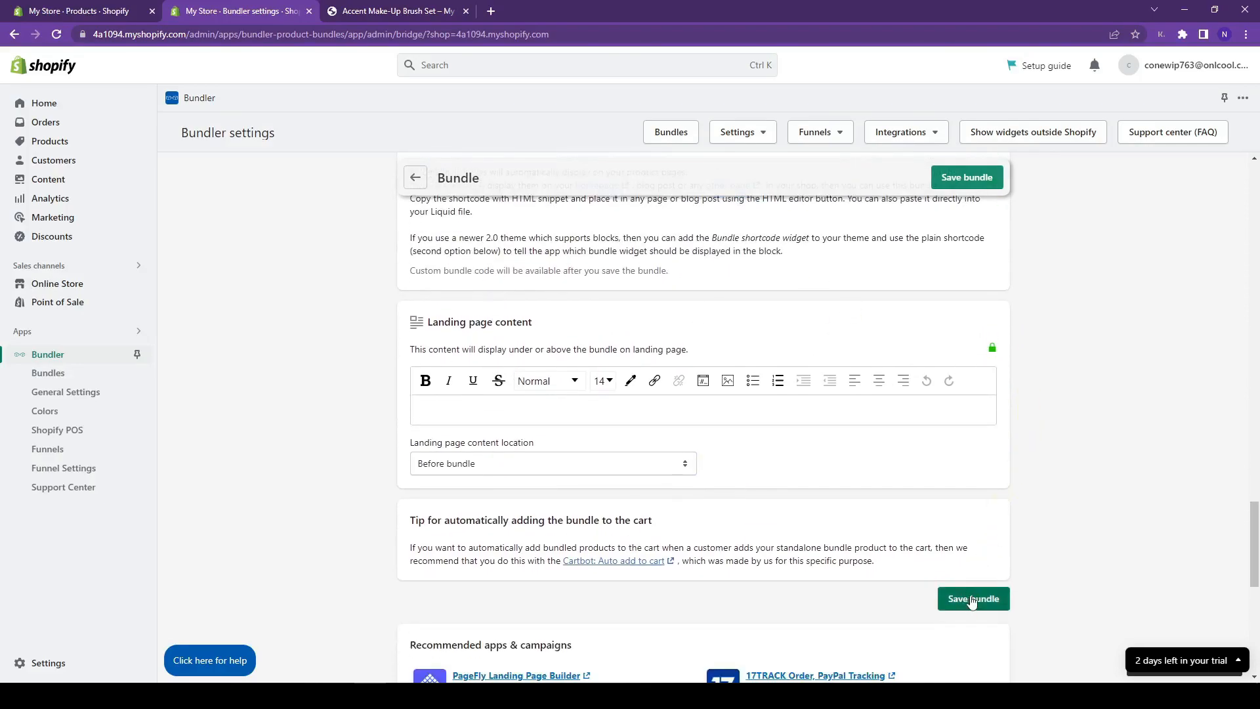
left_click(976, 604)
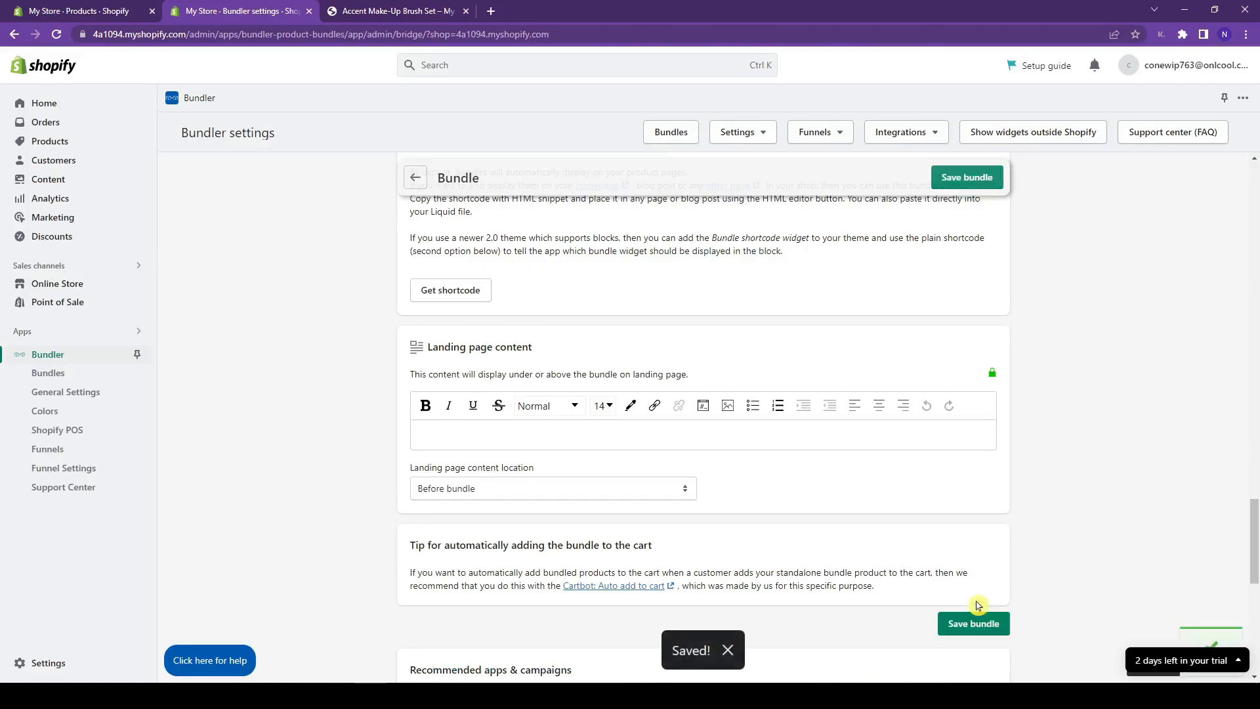
left_click(415, 176)
scroll(787, 263, "down", 2)
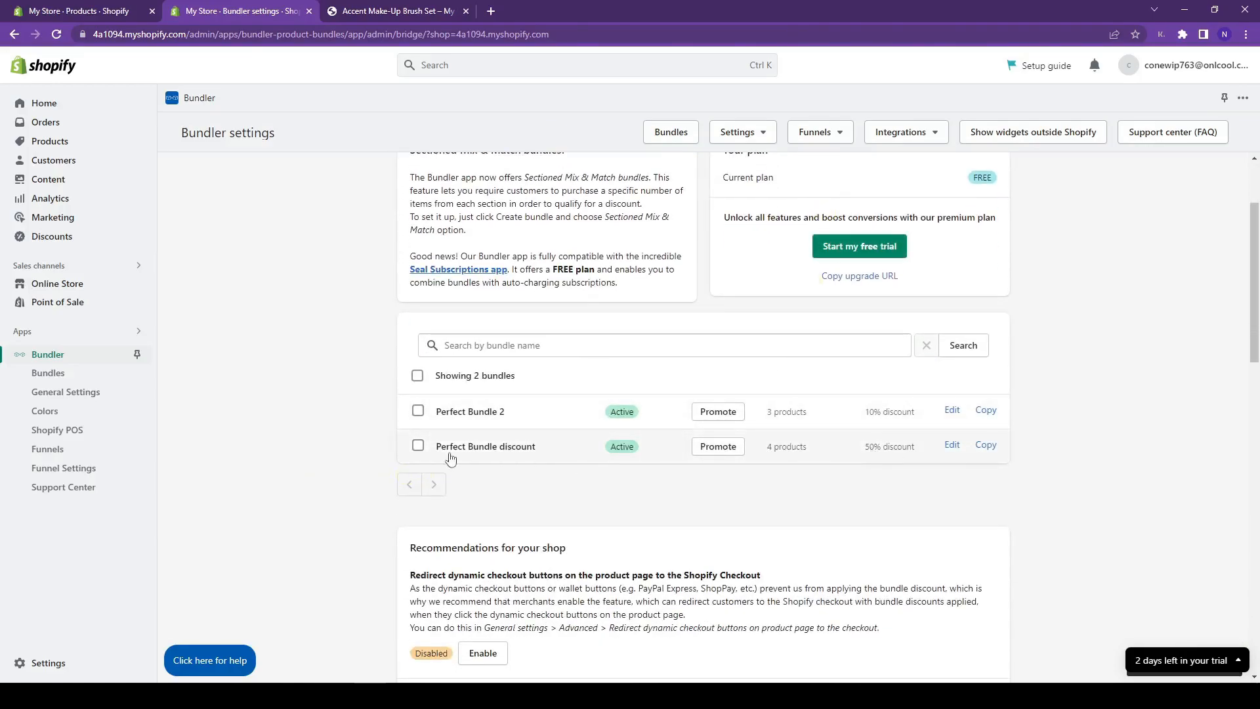
- Reopen Perfect Bundle 2 and save it again without changes
left_click(580, 414)
scroll(1179, 333, "down", 8)
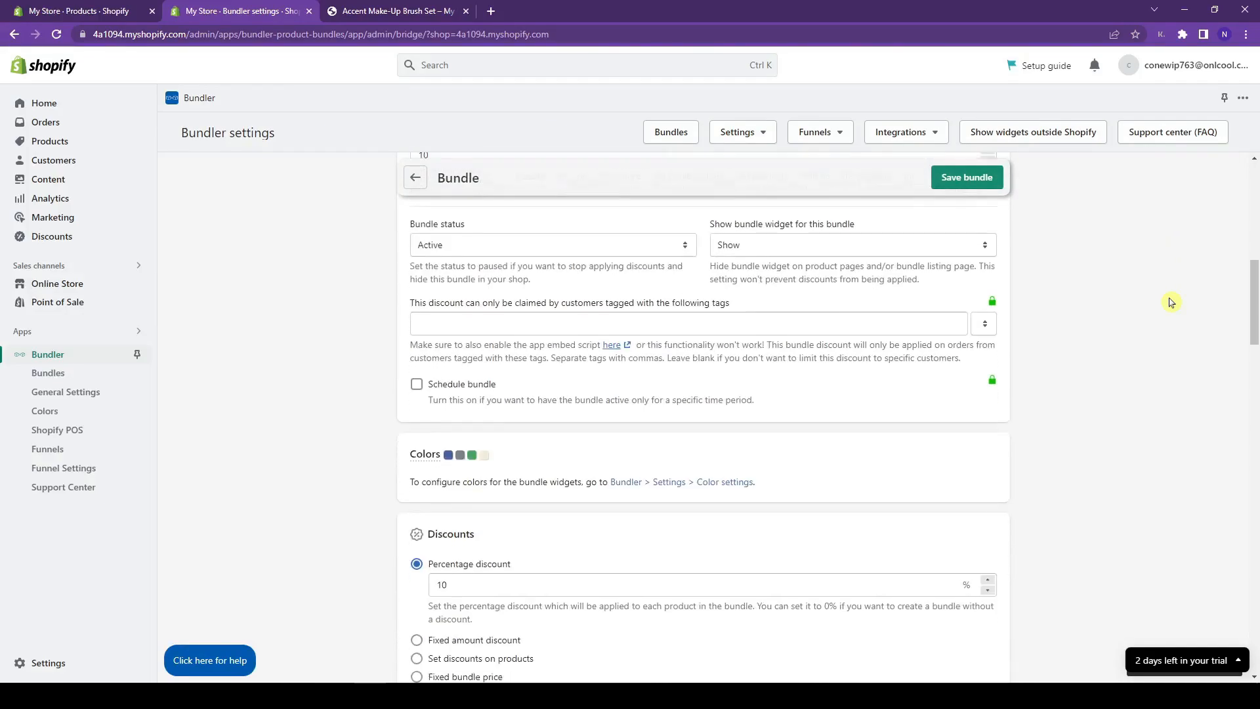
scroll(1172, 302, "down", 15)
scroll(1171, 301, "down", 5)
scroll(1171, 302, "up", 9)
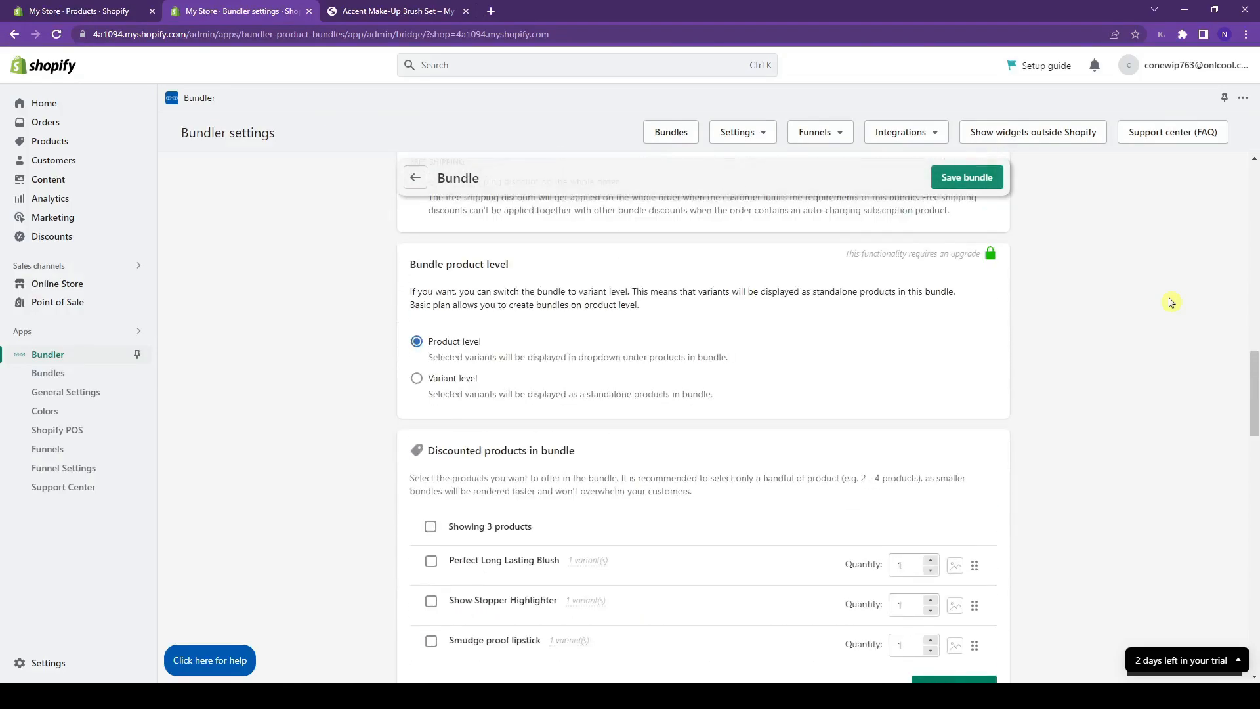
scroll(1172, 302, "up", 4)
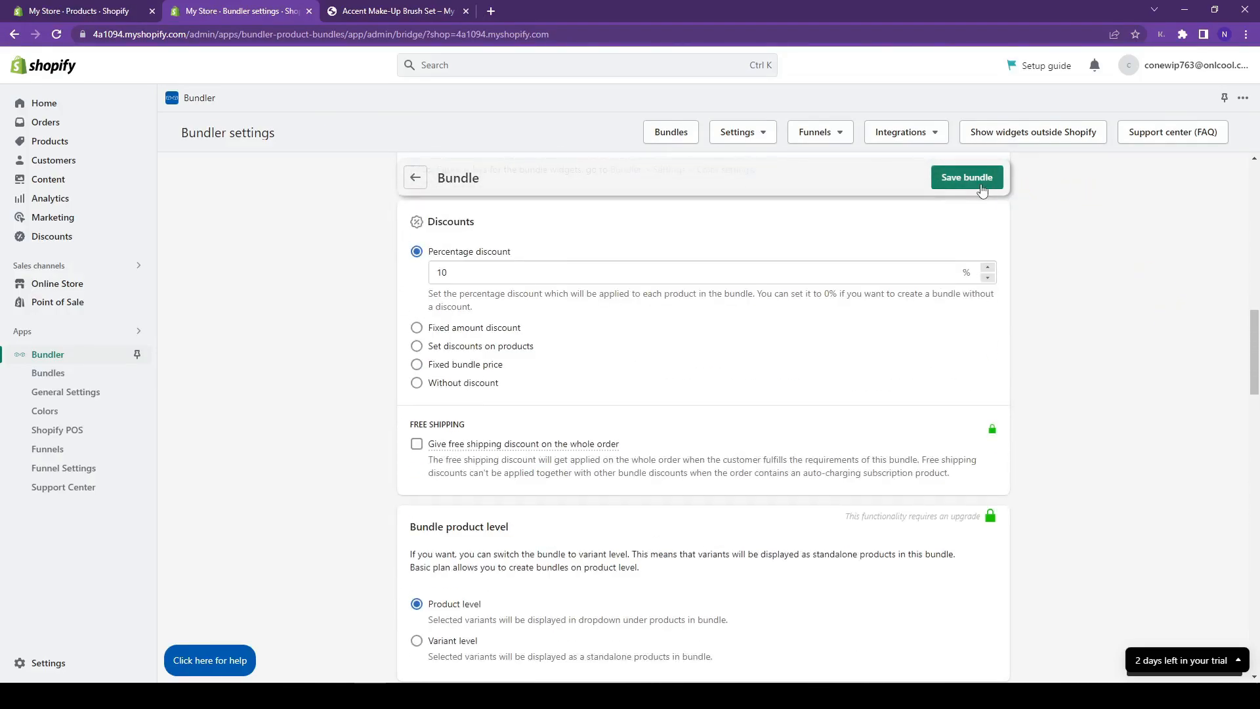
left_click(967, 178)
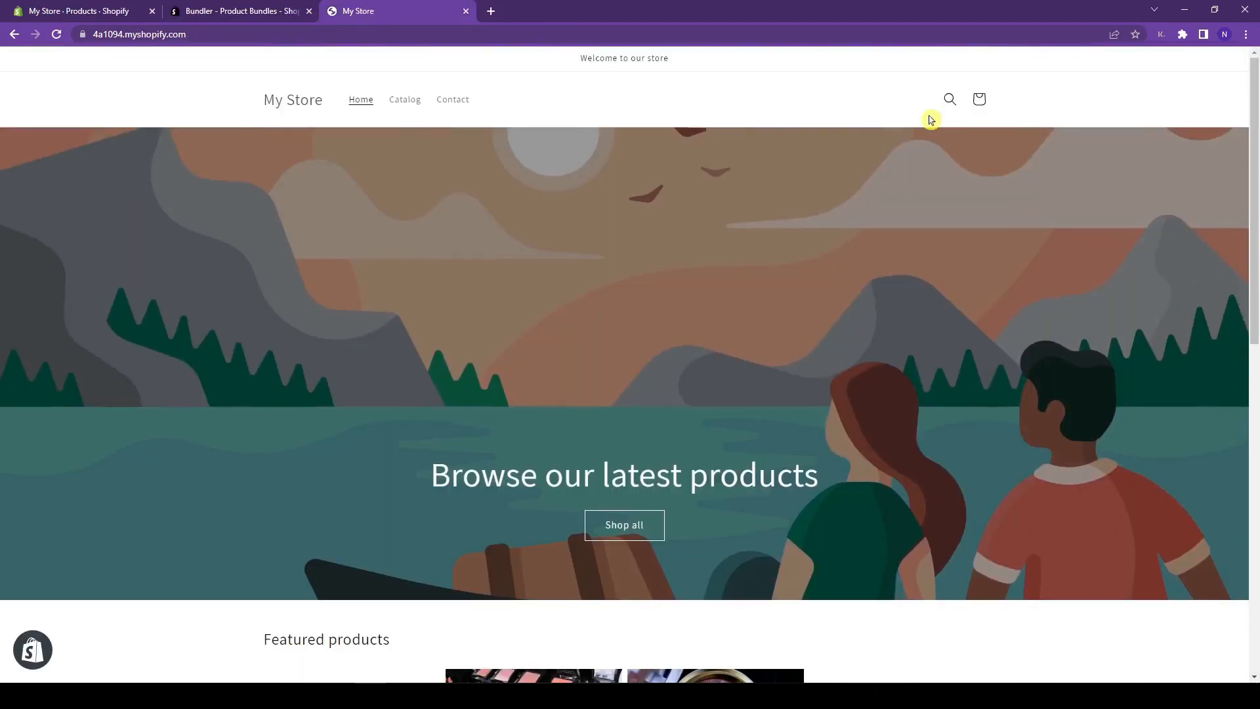
- Open Smudge proof lipstick from Featured products and view the bundle widget priced ₱538.20 instead of ₱598.00
scroll(931, 119, "down", 7)
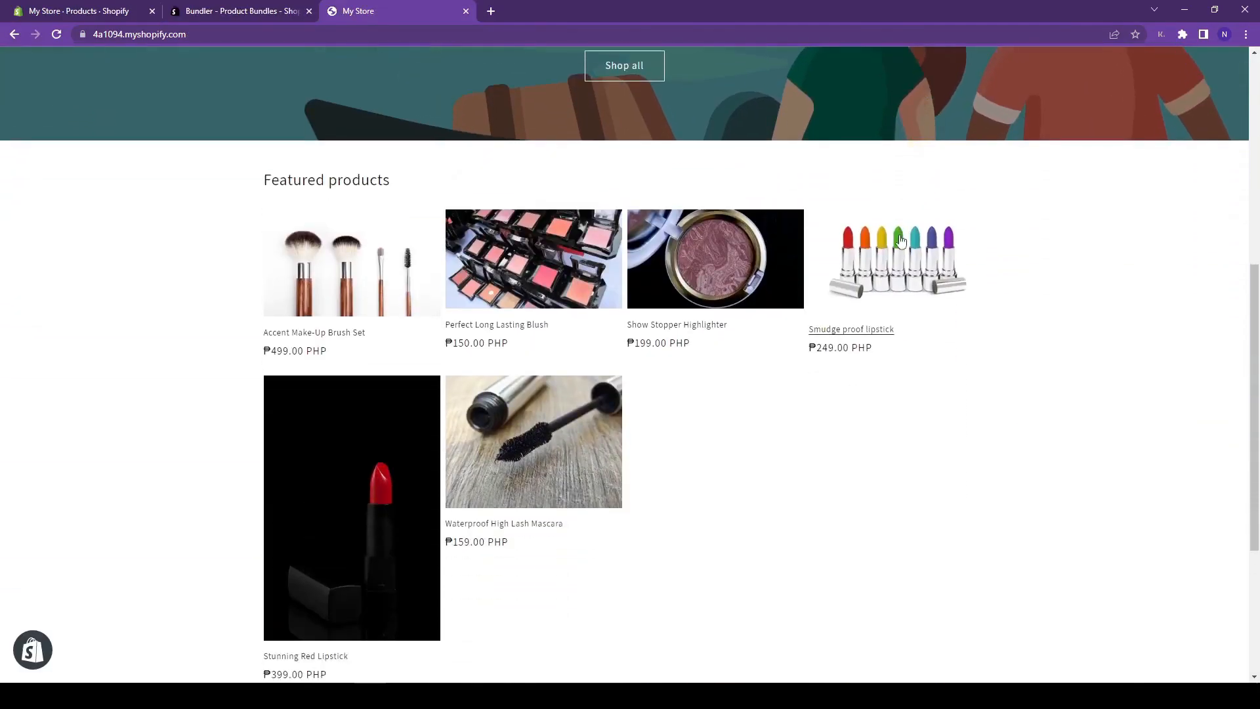
left_click(940, 256)
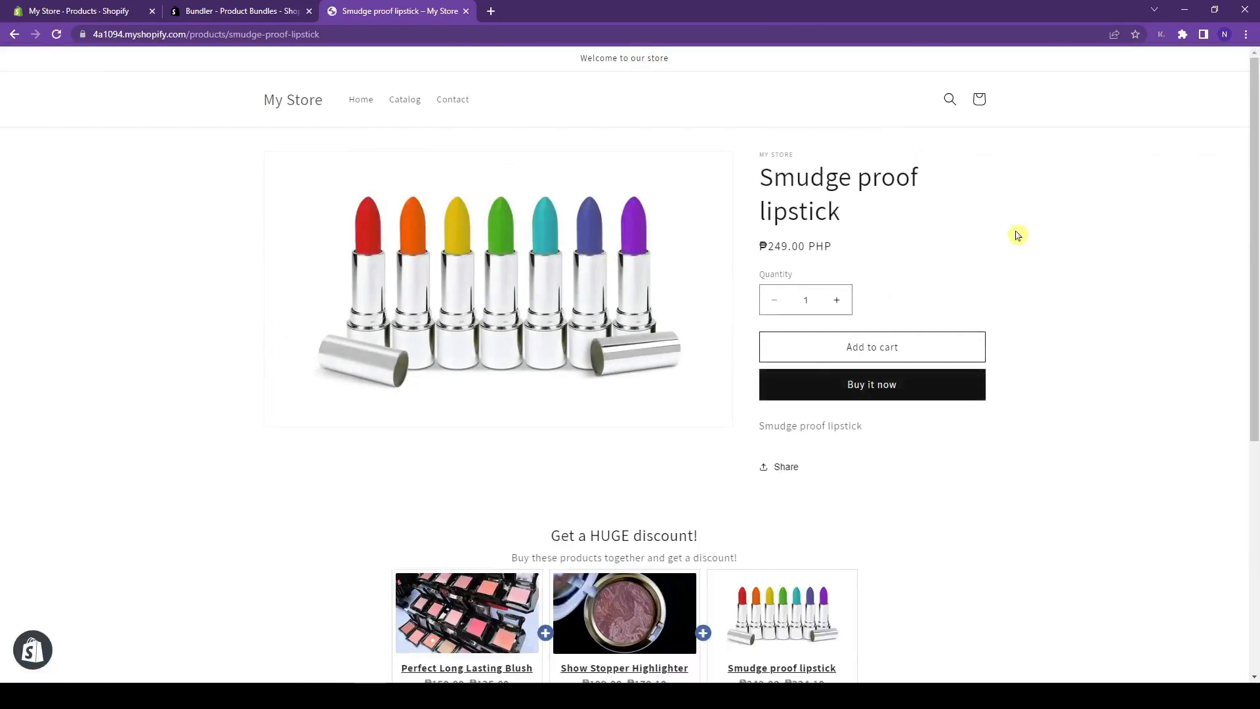
scroll(1018, 236, "down", 5)
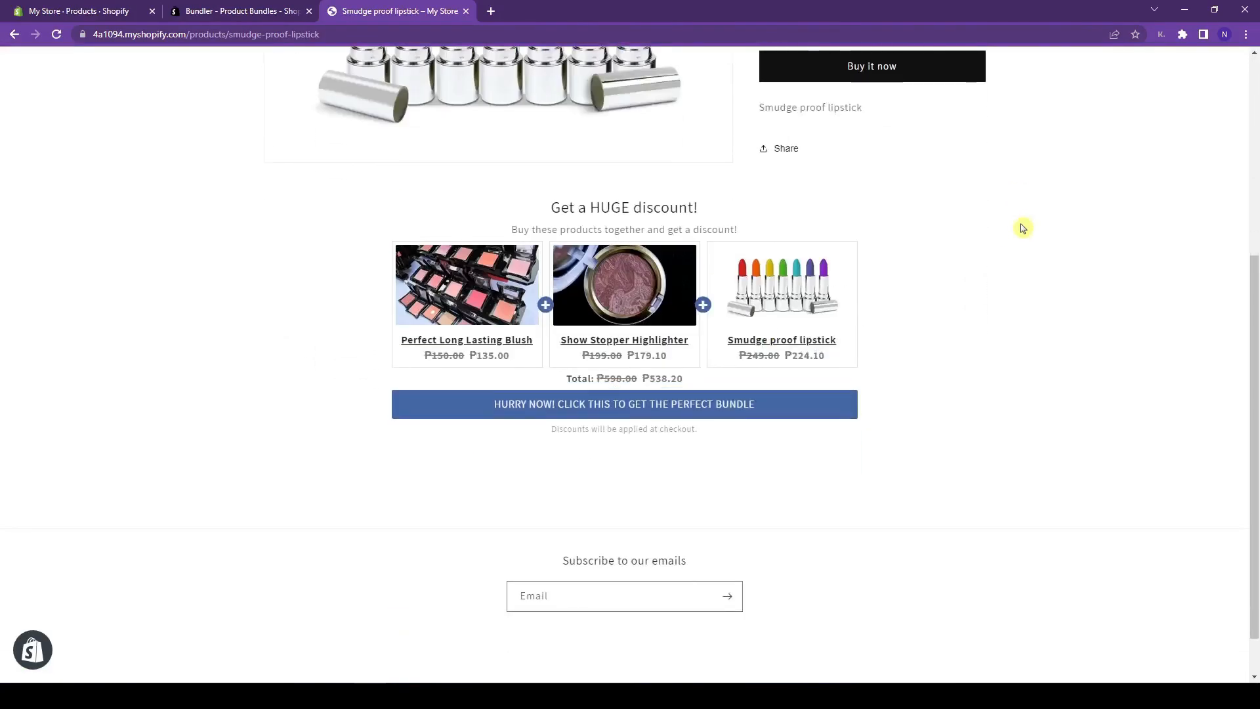